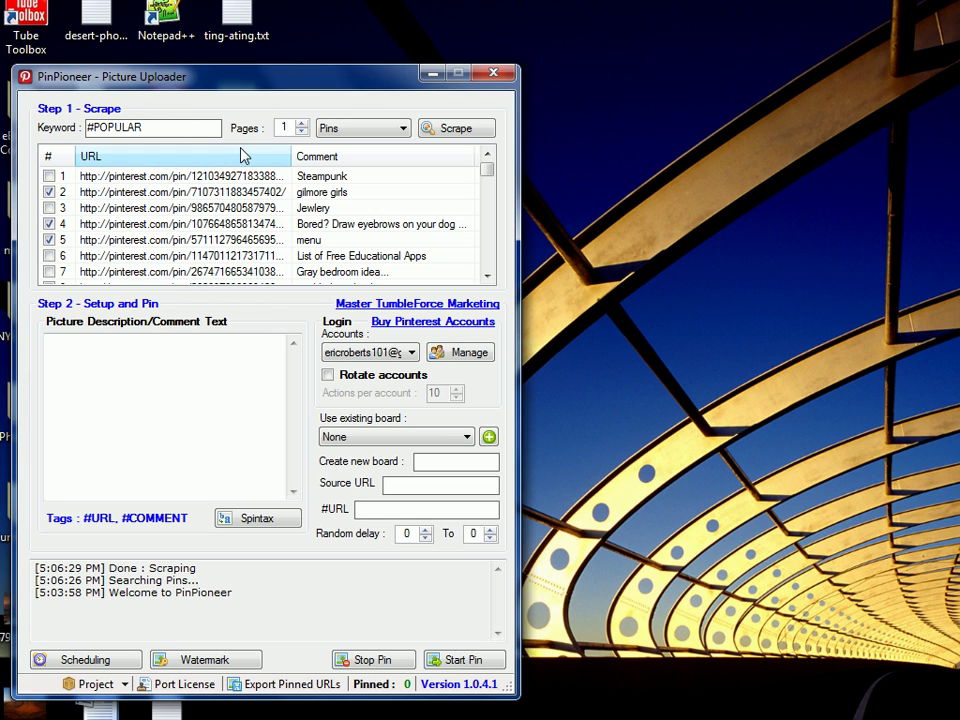
left_click(182, 134)
right_click(182, 134)
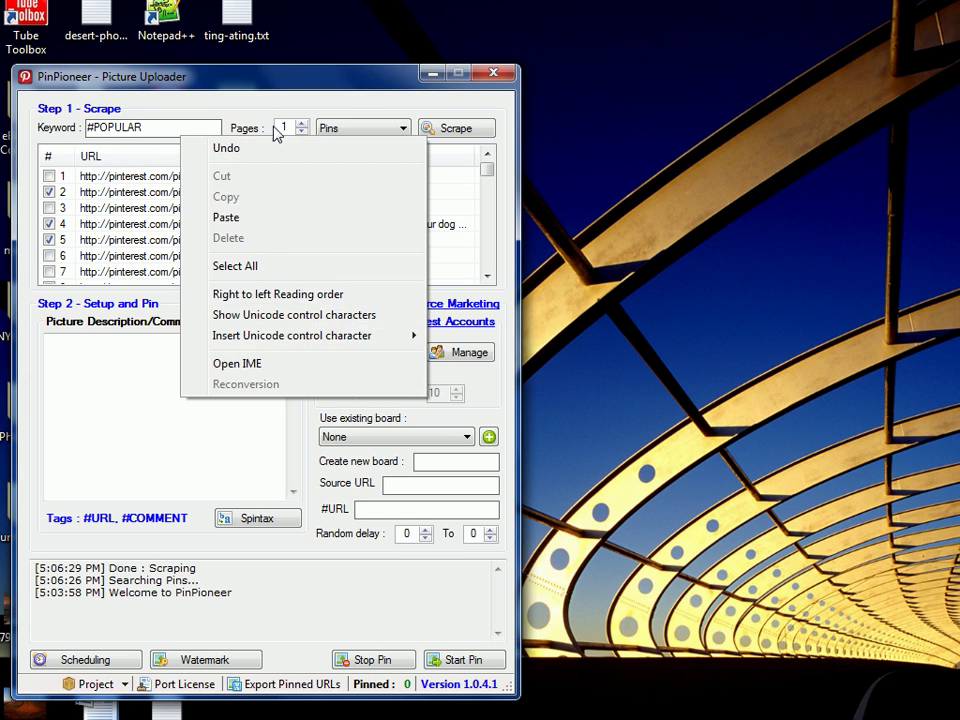
left_click(277, 133)
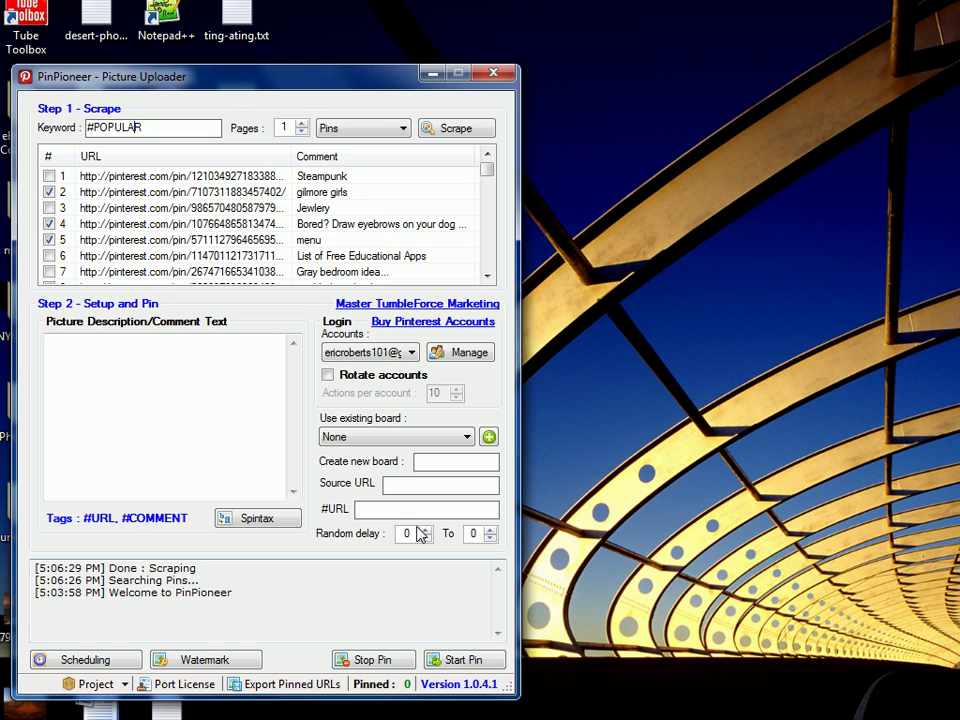
- Send the checked scraped pins to the scheduler as a repin task
right_click(160, 225)
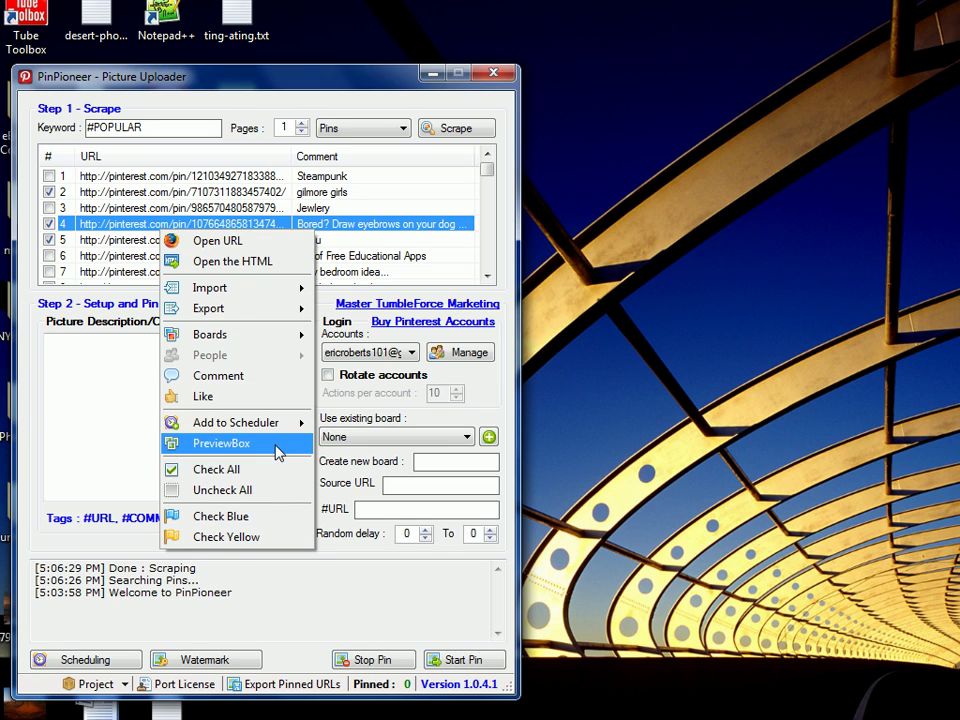
mouse_move(289, 424)
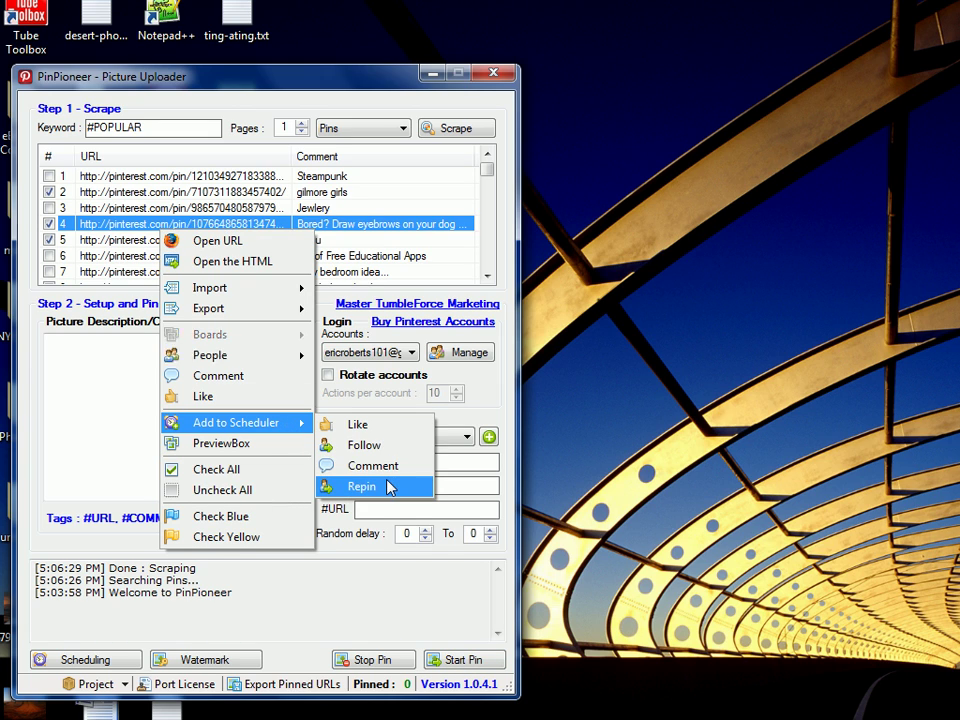
left_click(388, 486)
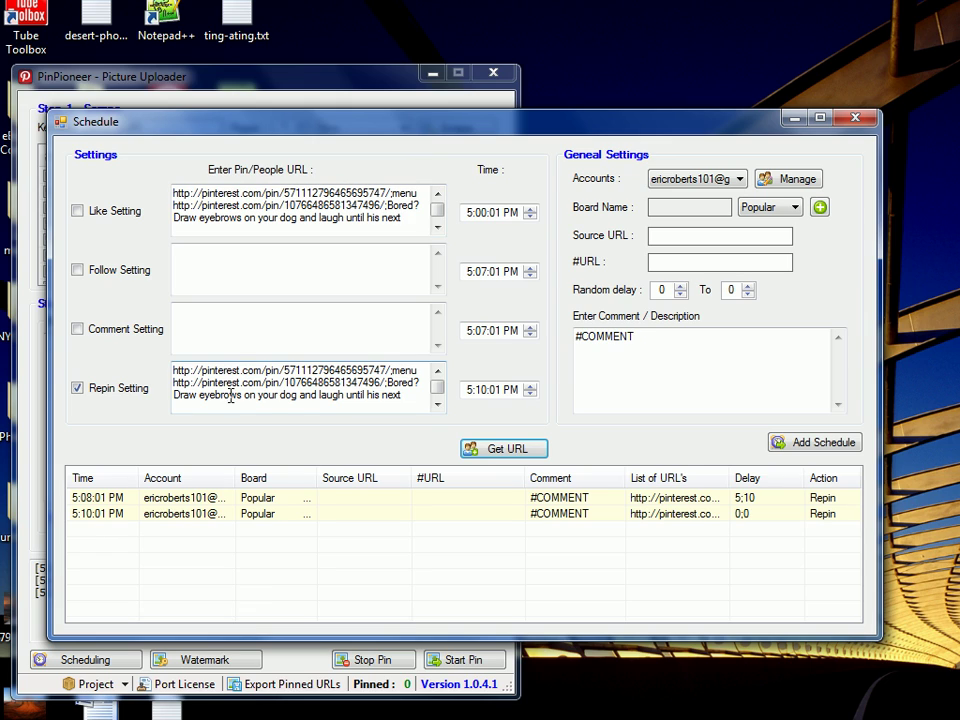
left_click_drag(271, 403, 175, 311)
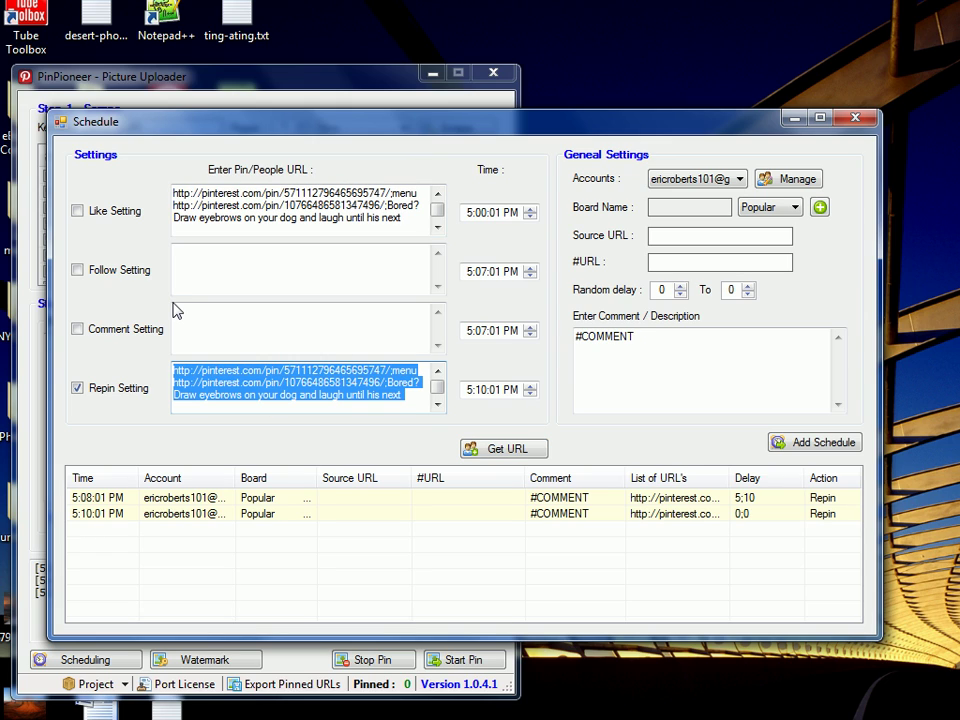
- Examine the scheduler's URL scraping dialog and its result type options, and close it without scraping
left_click(503, 448)
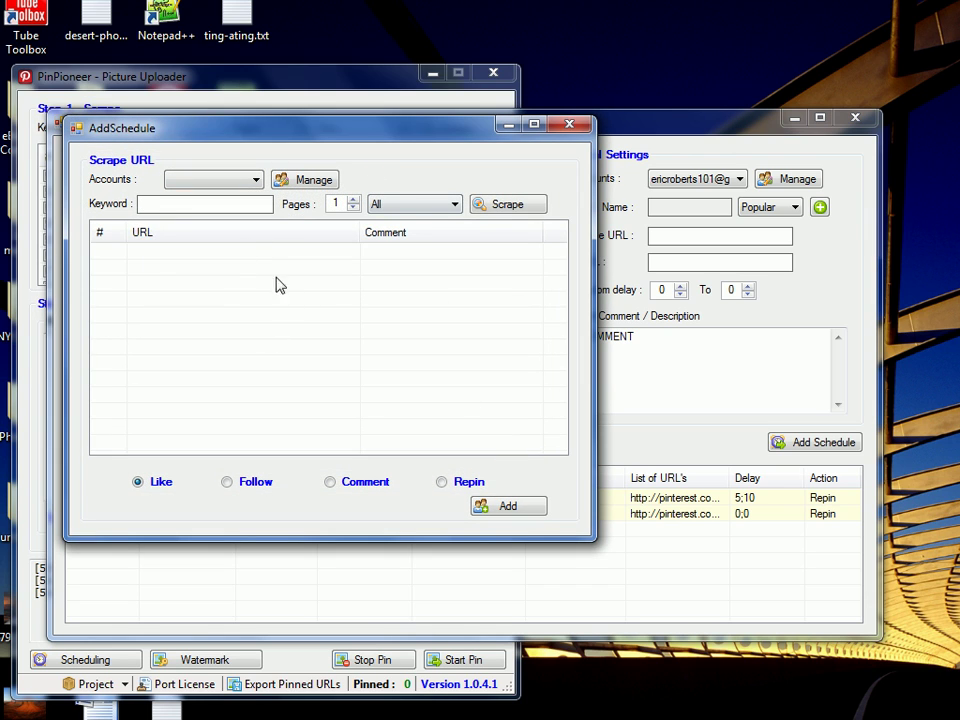
left_click(394, 204)
left_click(193, 197)
left_click(400, 204)
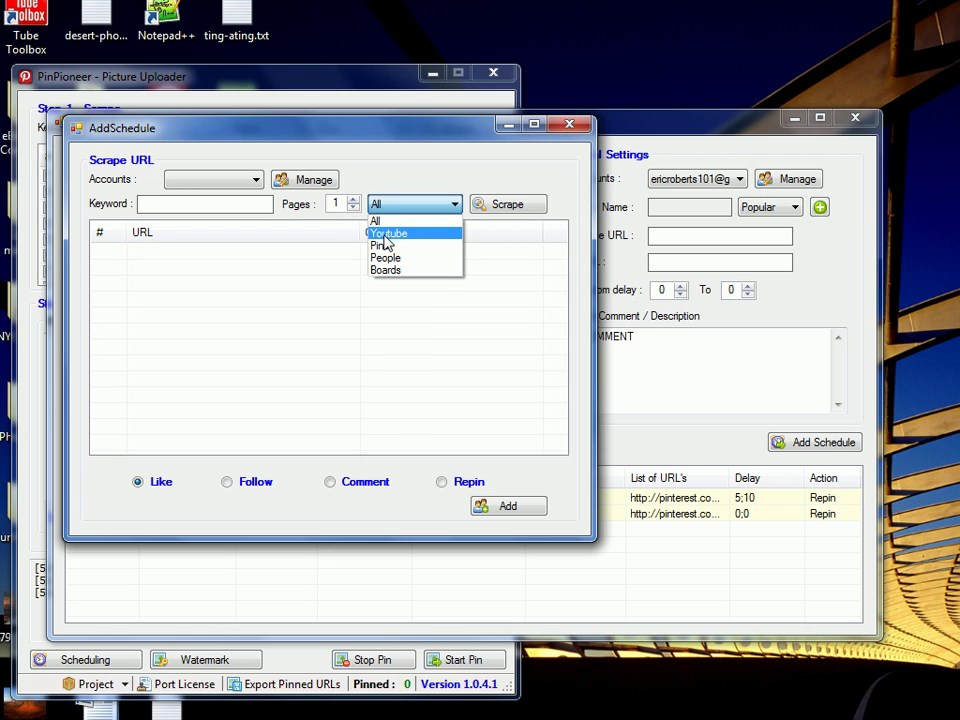
key("Down")
key("Down")
left_click(159, 204)
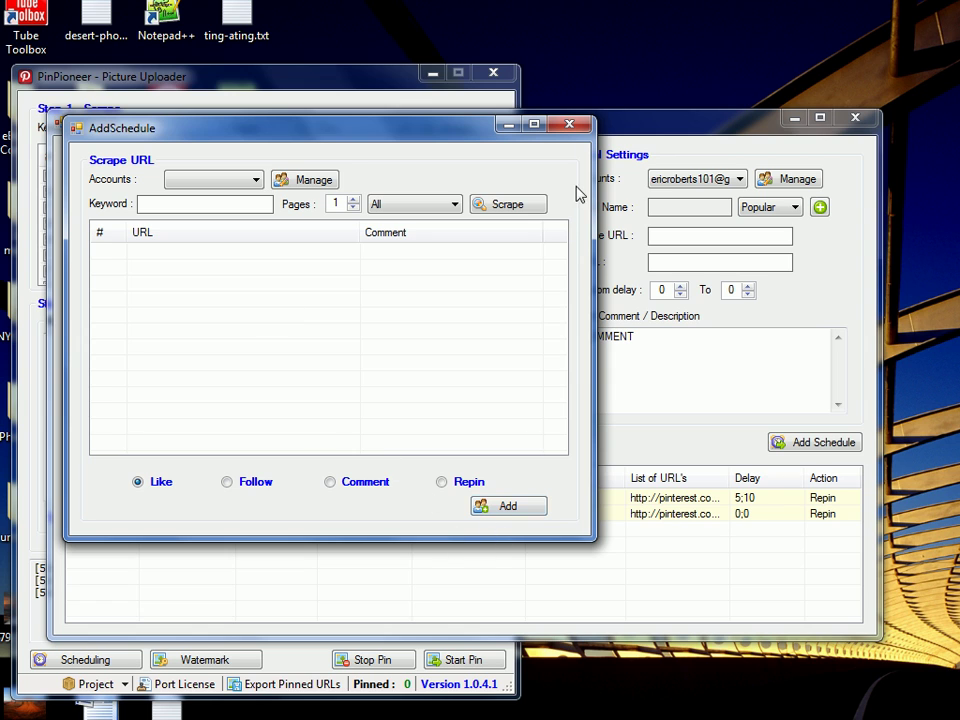
left_click(569, 124)
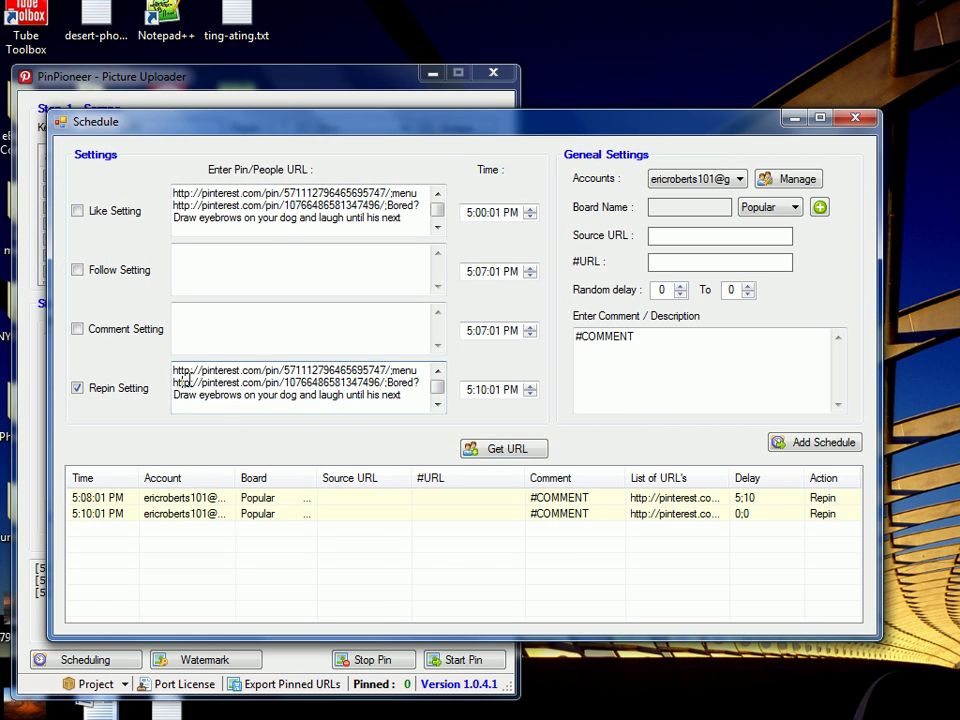
- Set the repin time to 5:16:01 PM and add the repin task to the schedule
left_click_drag(181, 382, 416, 382)
left_click(414, 382)
left_click(480, 390)
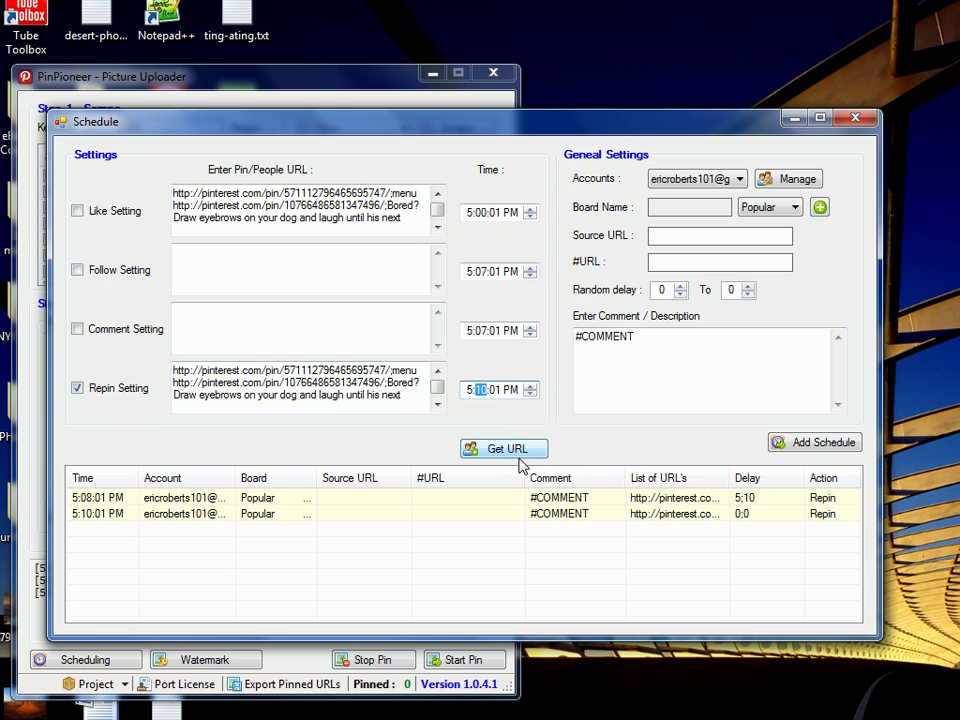
type("16")
left_click(658, 341)
double_click(636, 341)
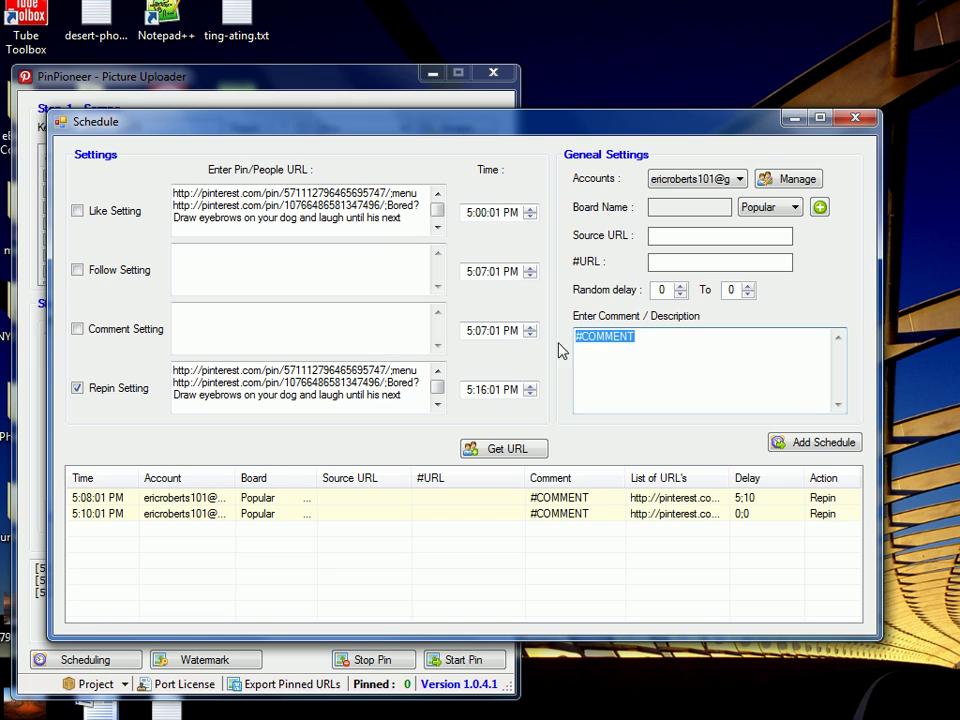
left_click(633, 338)
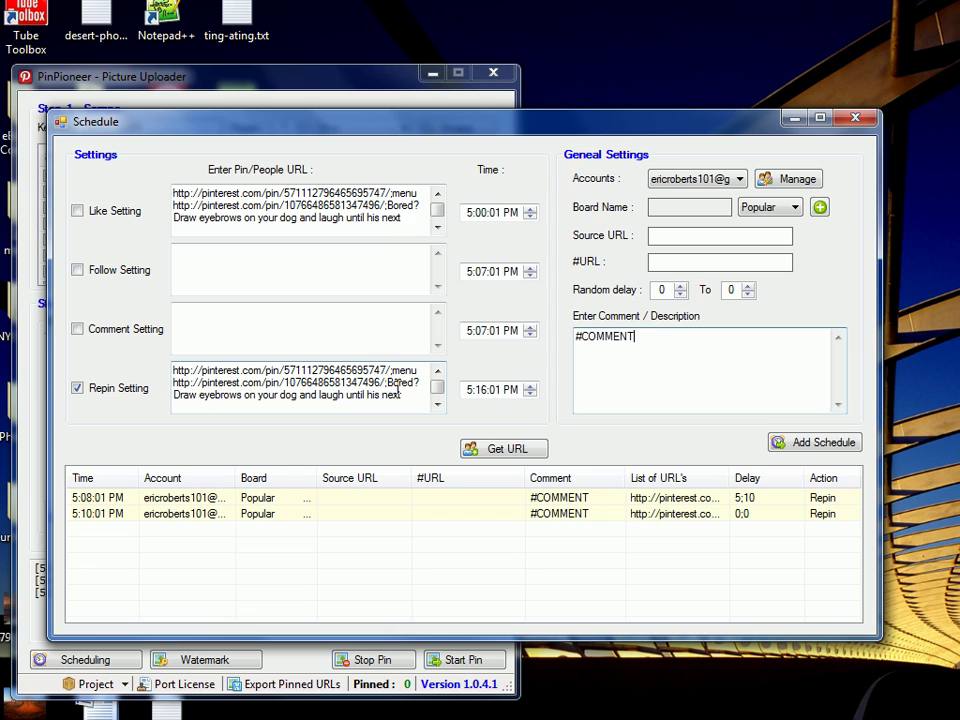
left_click(795, 441)
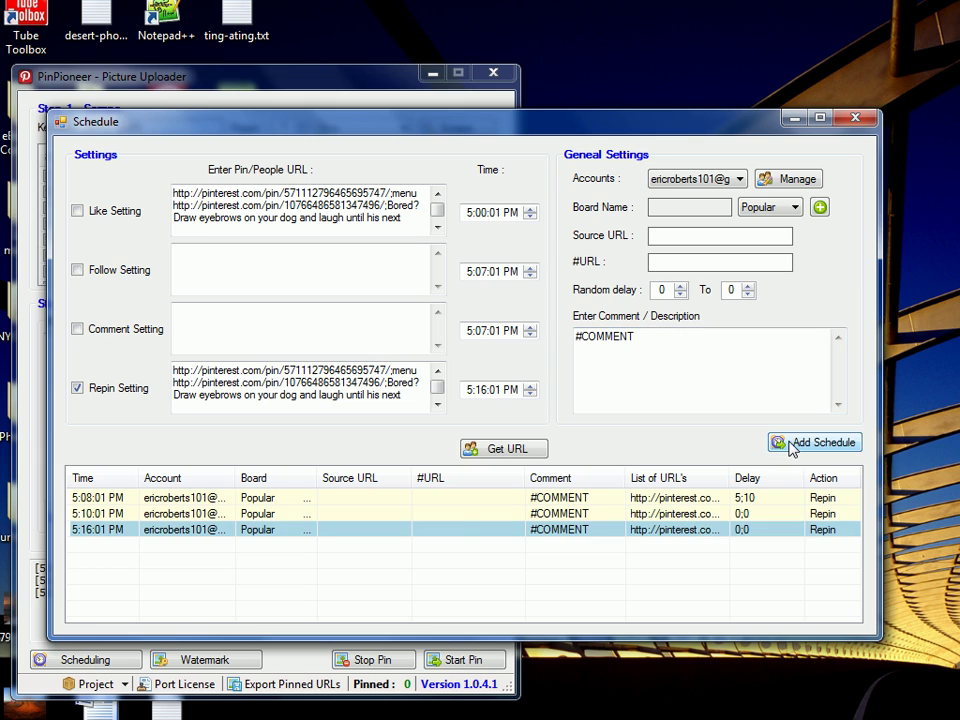
left_click(781, 212)
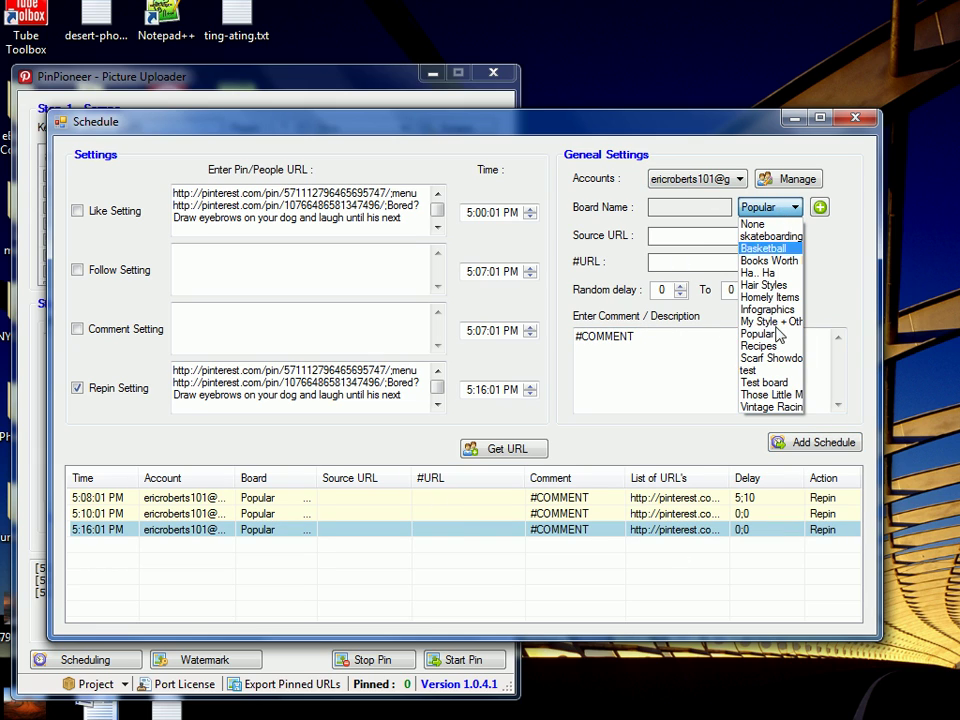
left_click(864, 326)
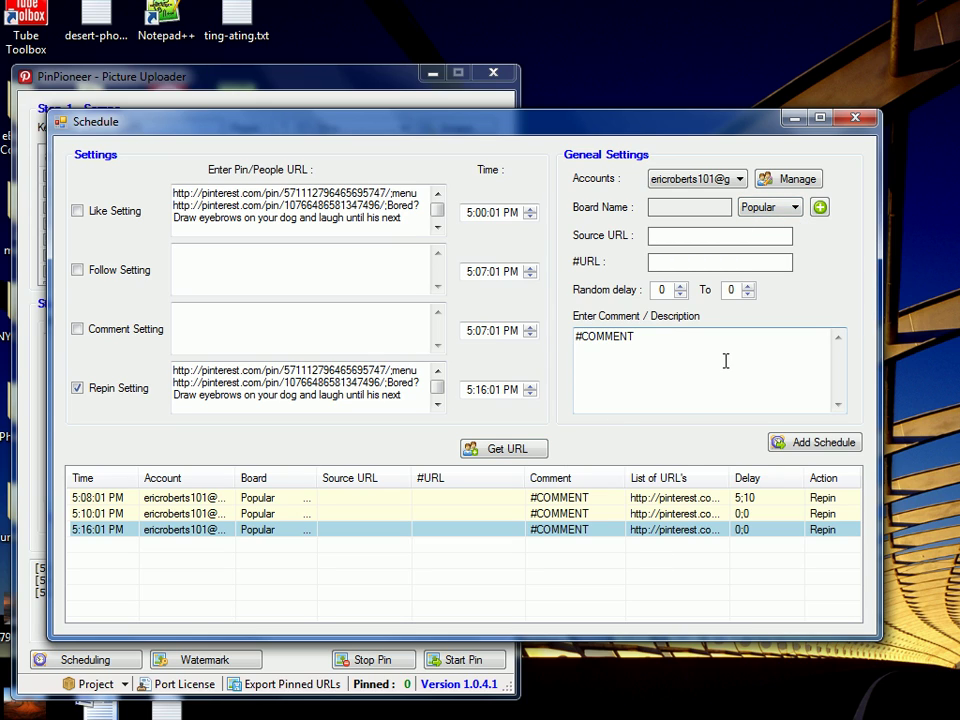
left_click_drag(746, 356, 624, 354)
left_click_drag(388, 370, 412, 371)
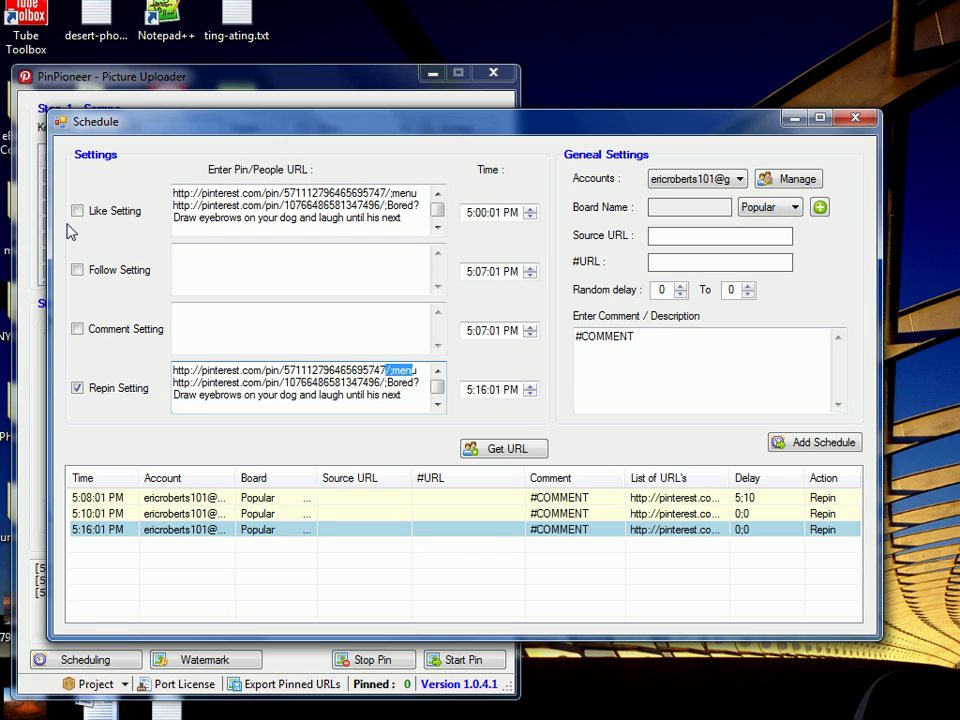
- Enable the Like setting instead of Repin and add a like task to the schedule for 5:18:01 PM
left_click(110, 212)
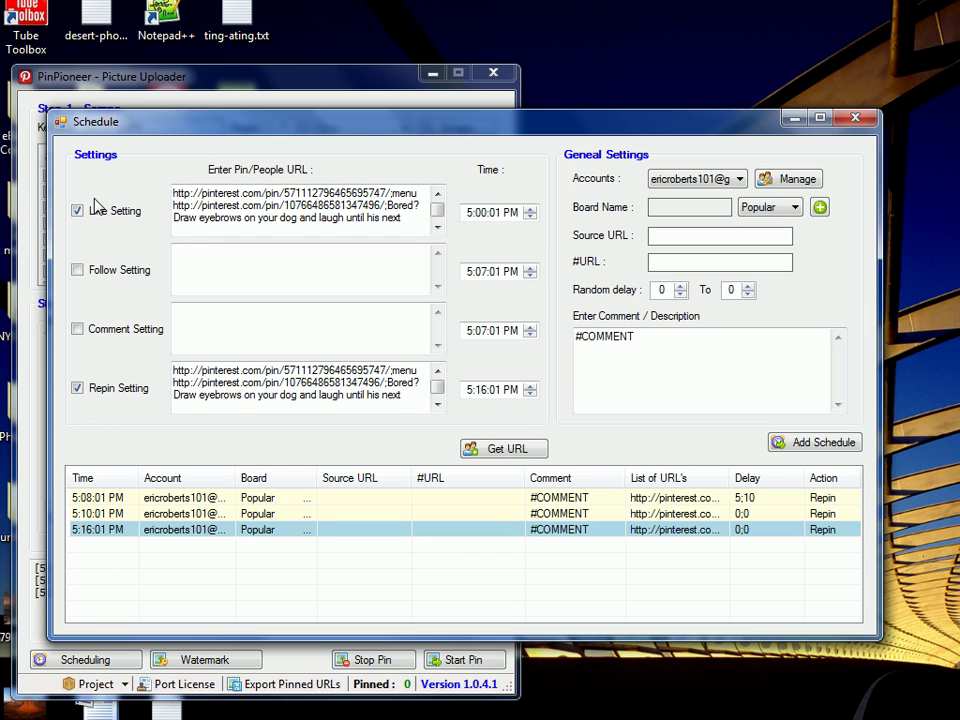
left_click(99, 392)
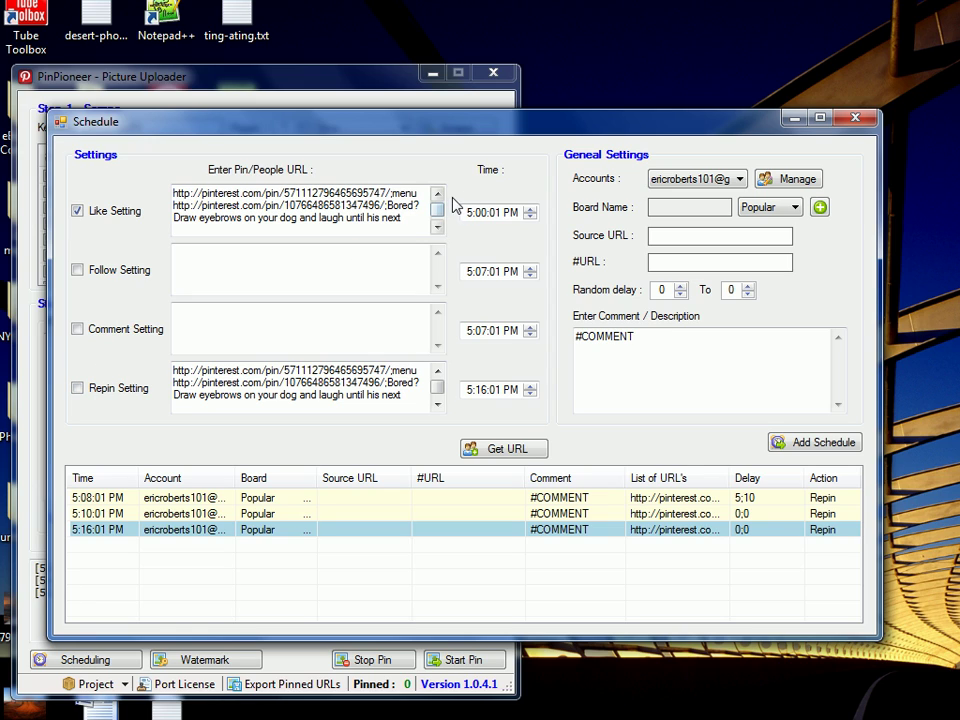
left_click(482, 213)
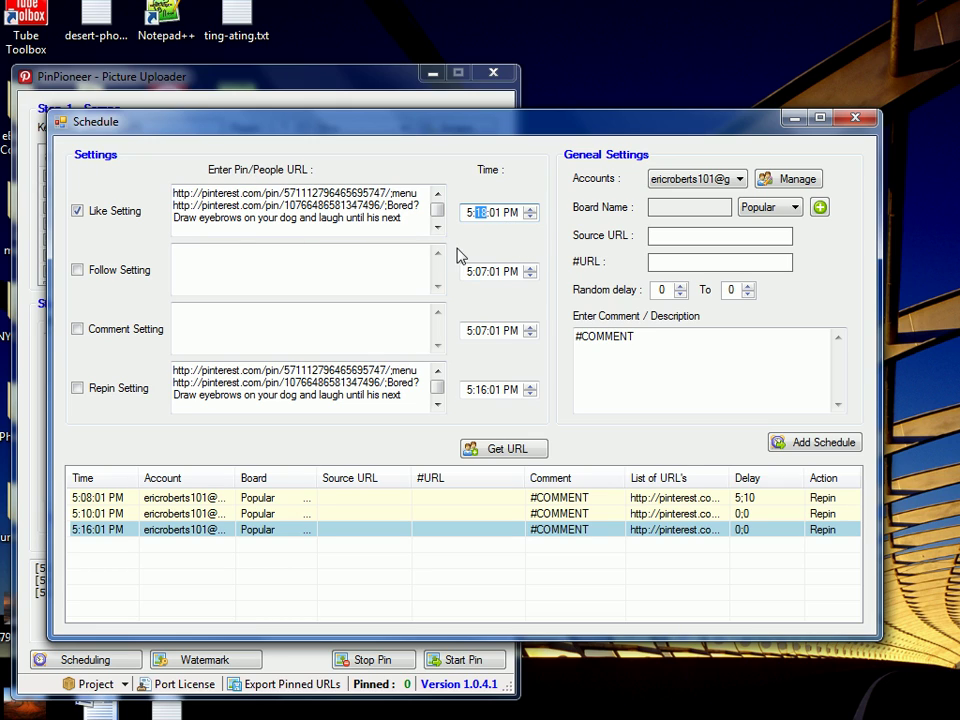
left_click(795, 441)
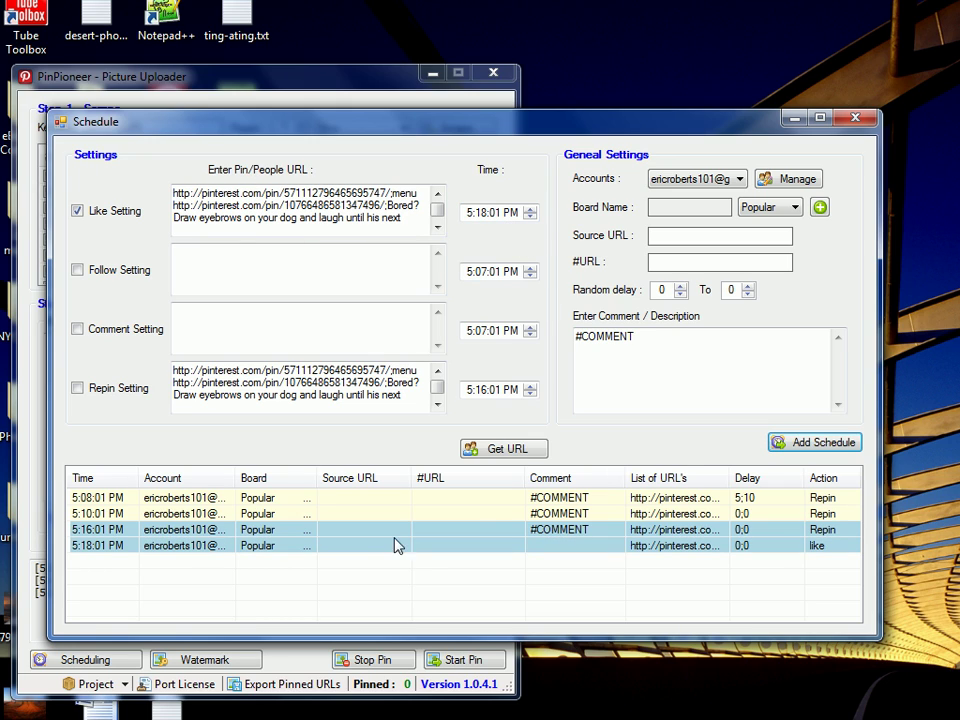
- Disable the Like setting and enable the Comment setting
left_click(77, 210)
left_click(77, 328)
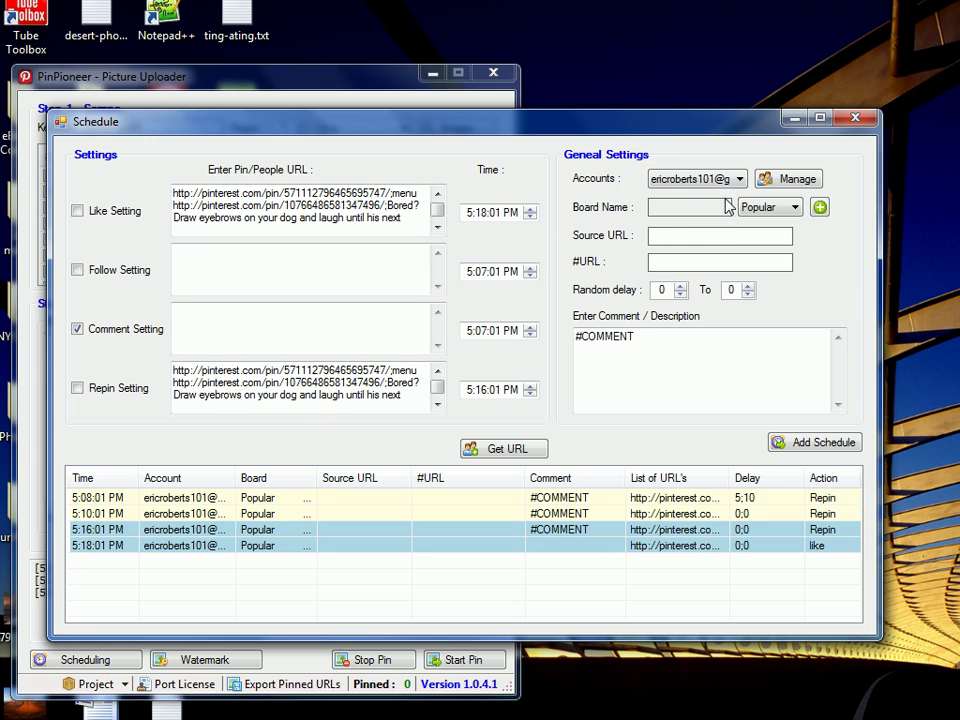
- View the Schedule window of a second PinPioneer instance, then close that window and minimize the instance
mouse_move(175, 715)
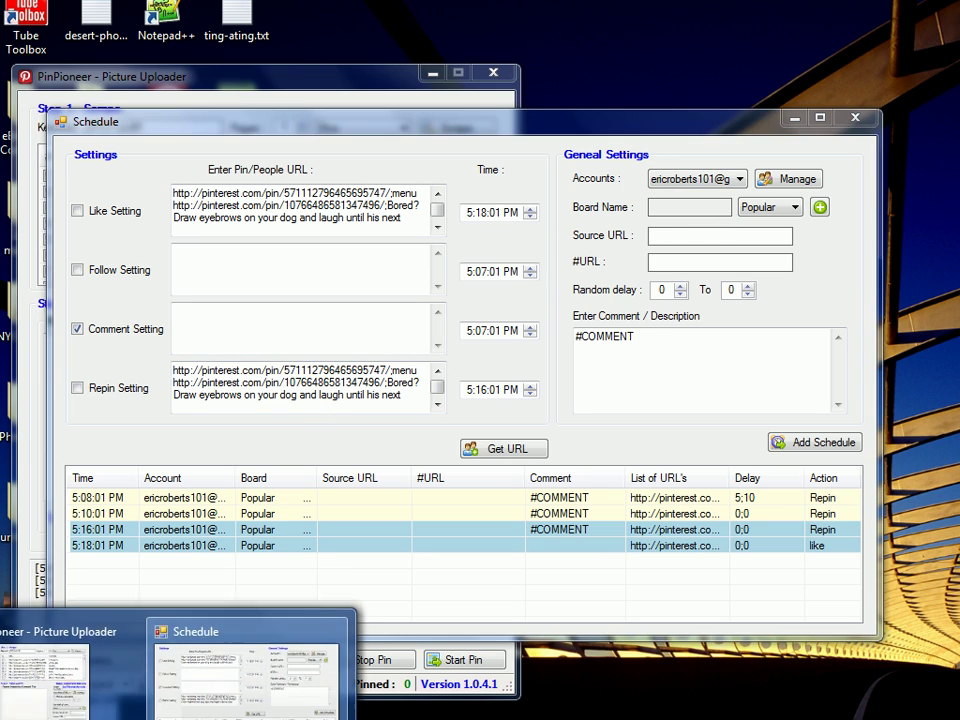
mouse_move(135, 715)
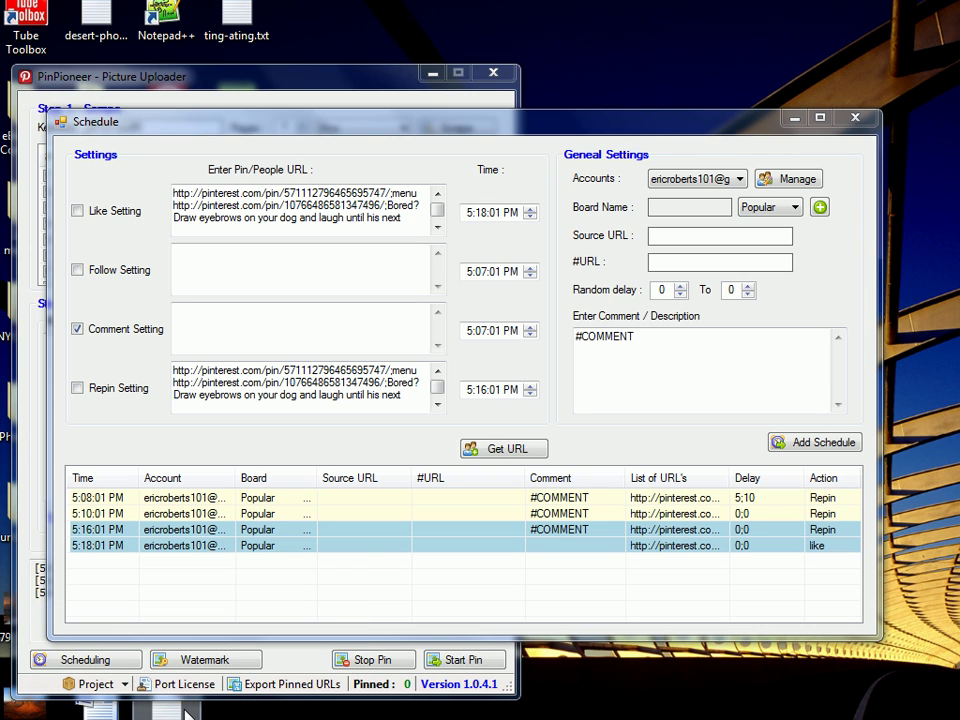
left_click(187, 712)
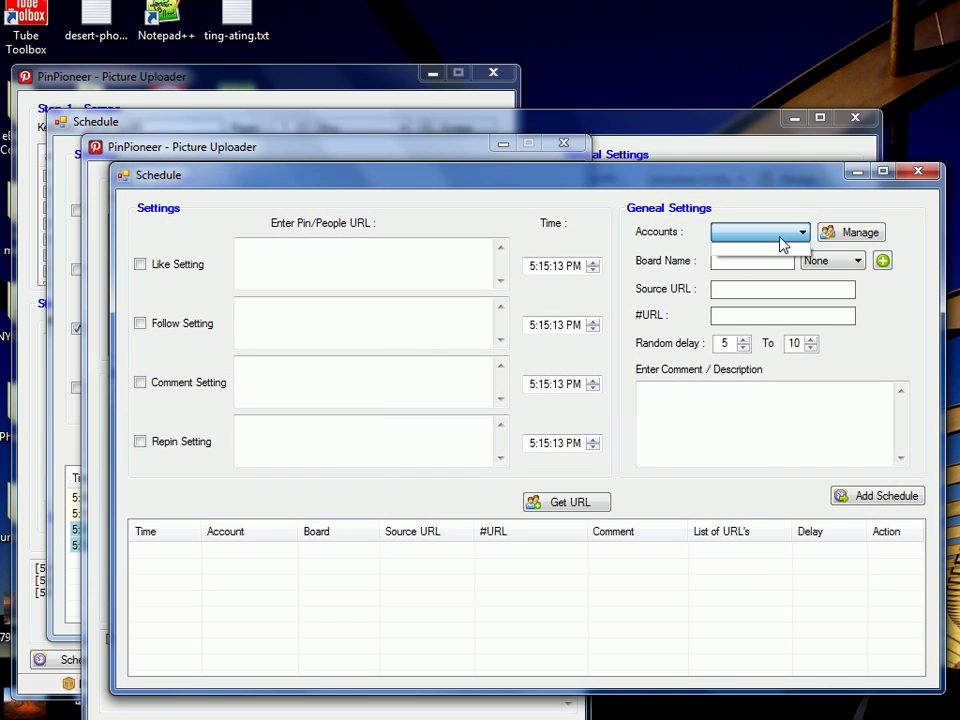
left_click(783, 245)
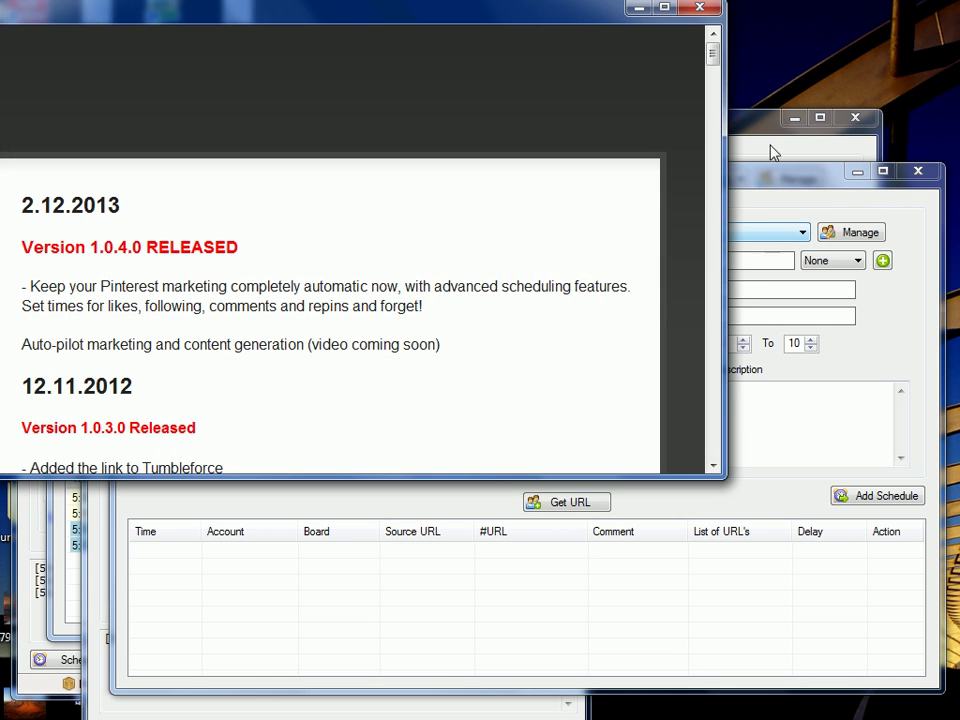
left_click(700, 8)
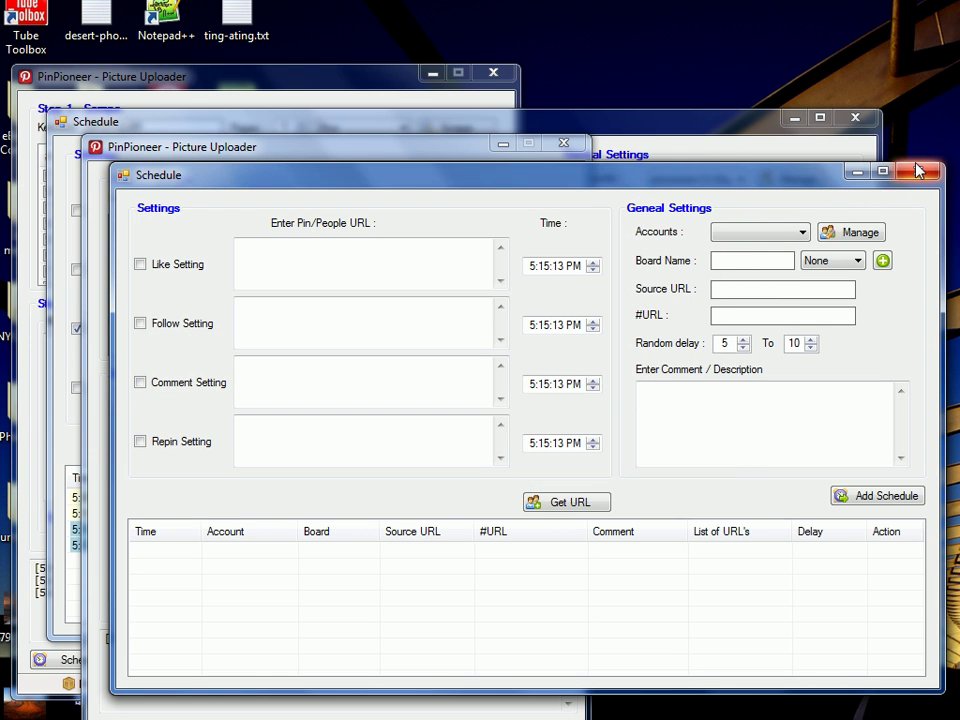
left_click(917, 176)
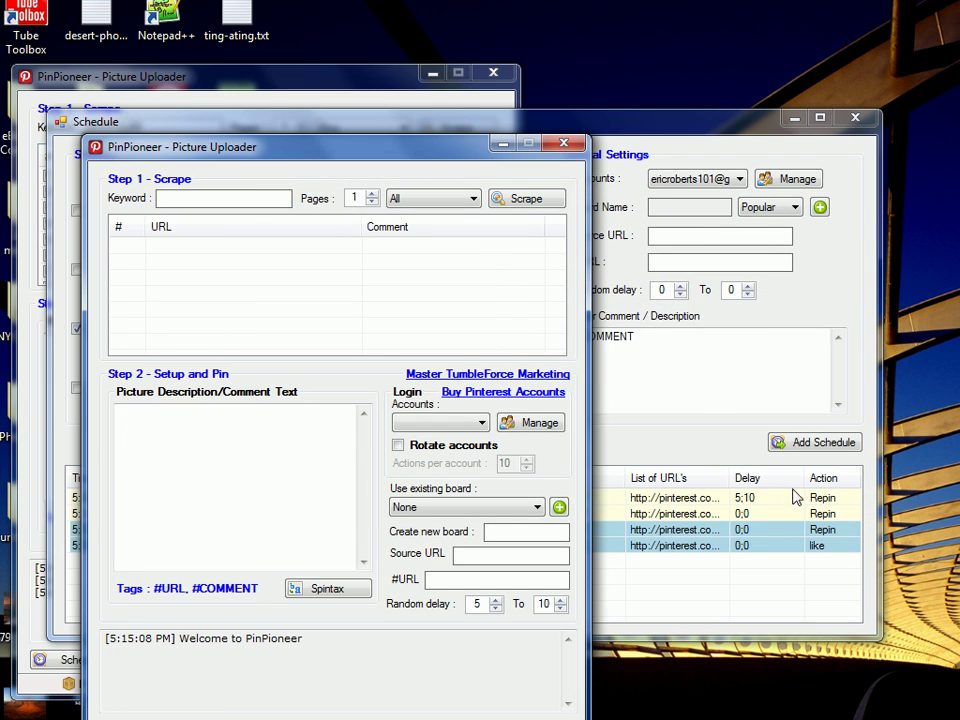
left_click(497, 142)
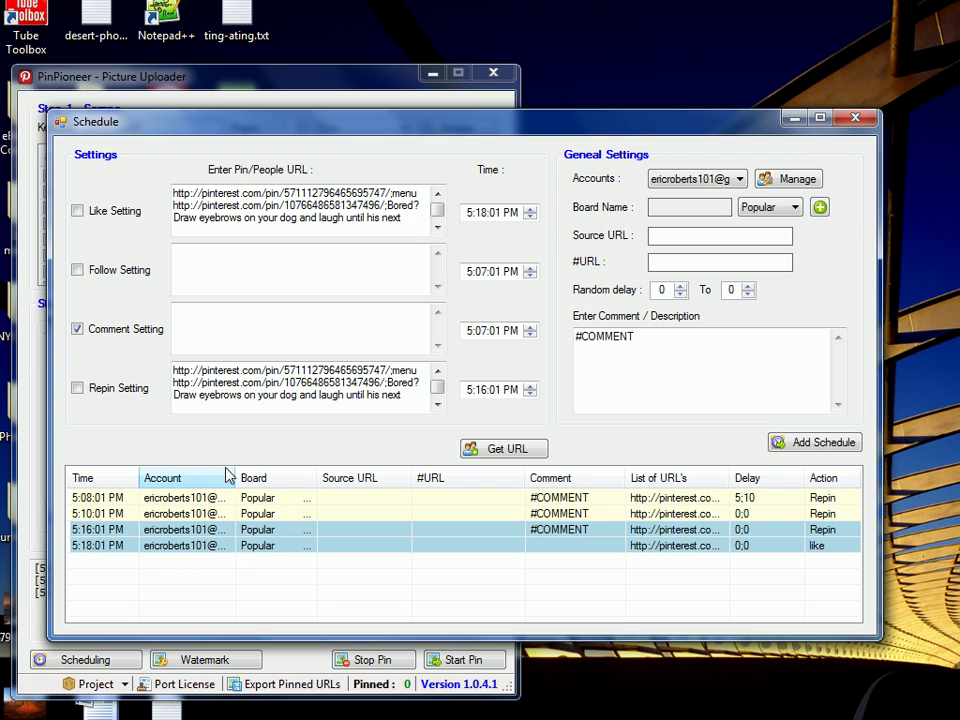
- Widen the Account column of the schedule table slightly
mouse_move(238, 477)
left_mouse_down()
mouse_move(385, 470)
mouse_move(242, 459)
left_mouse_up()
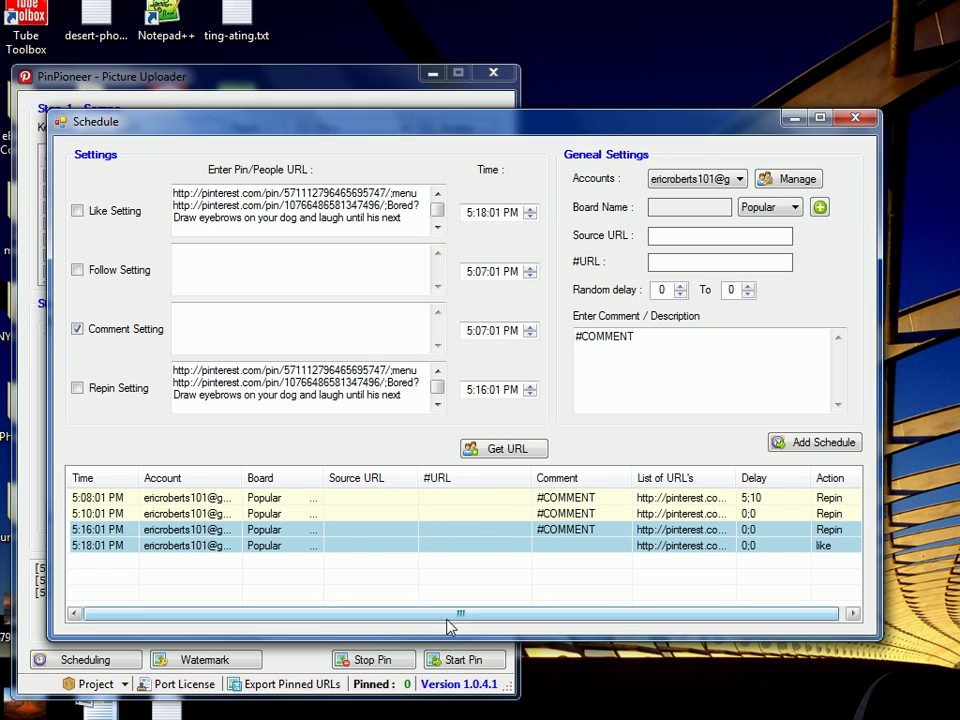
left_click_drag(457, 615, 617, 636)
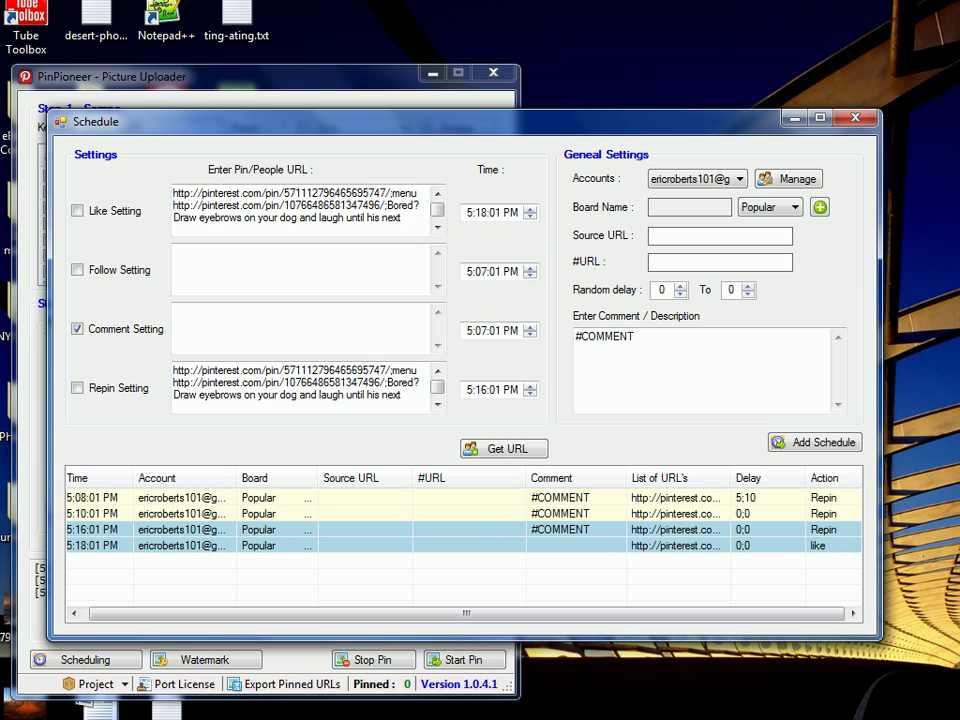
- Switch to Pinterest in the browser and open the profile's activity page
left_click(925, 715)
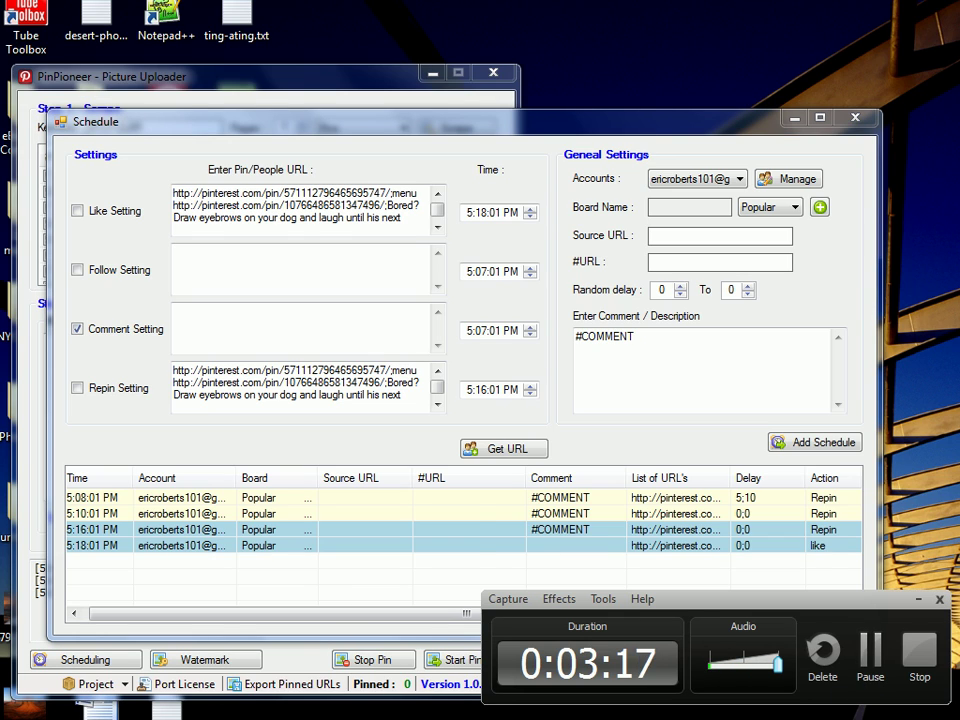
key("alt+Tab")
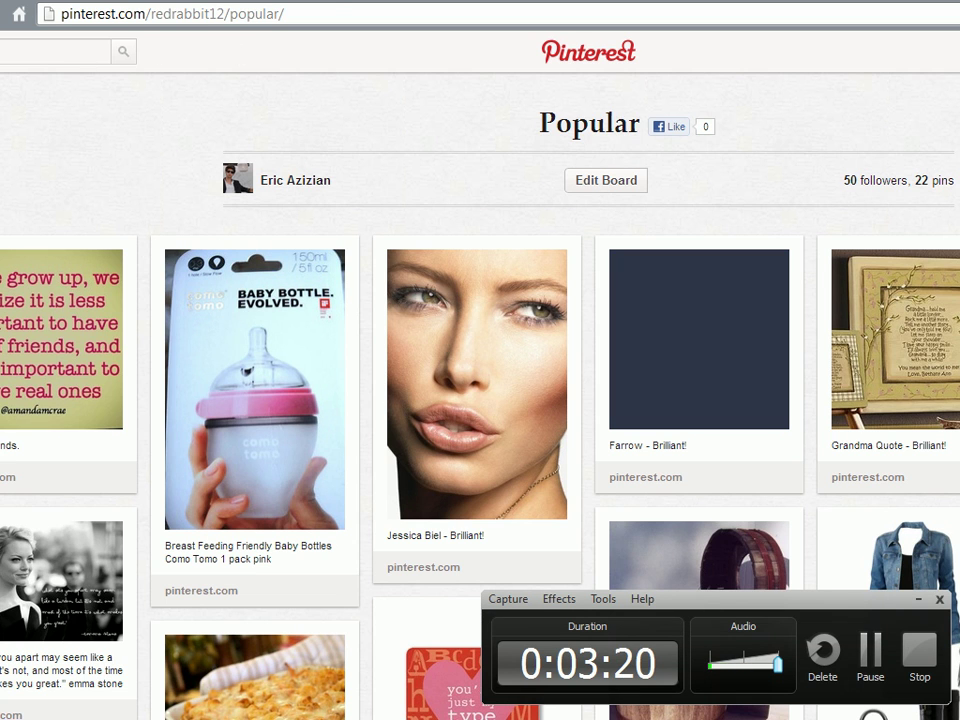
key("alt+Left")
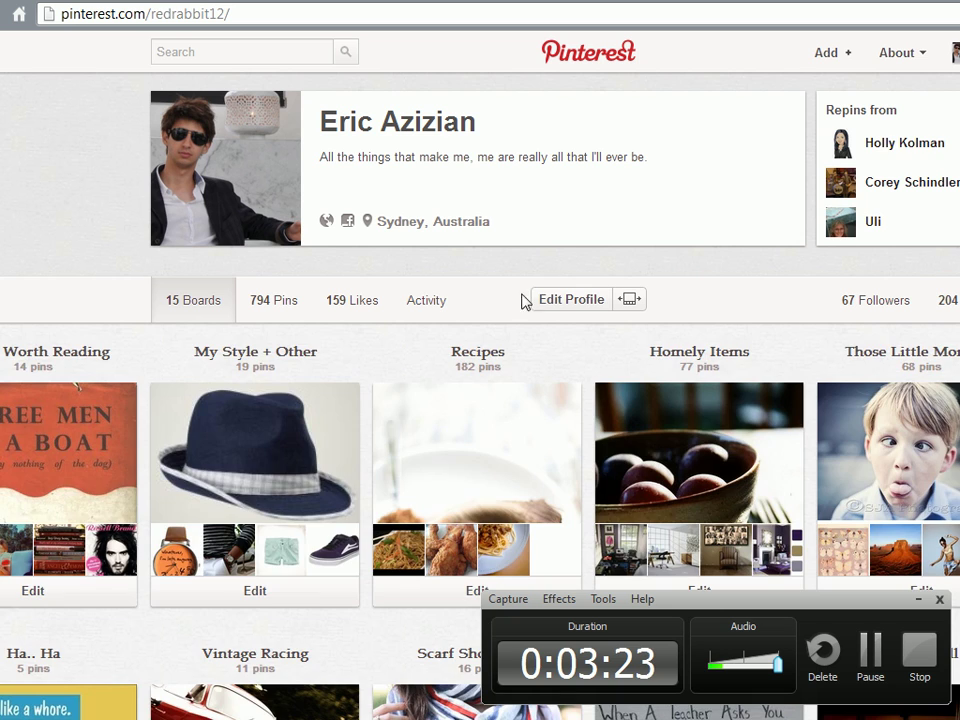
left_click(435, 310)
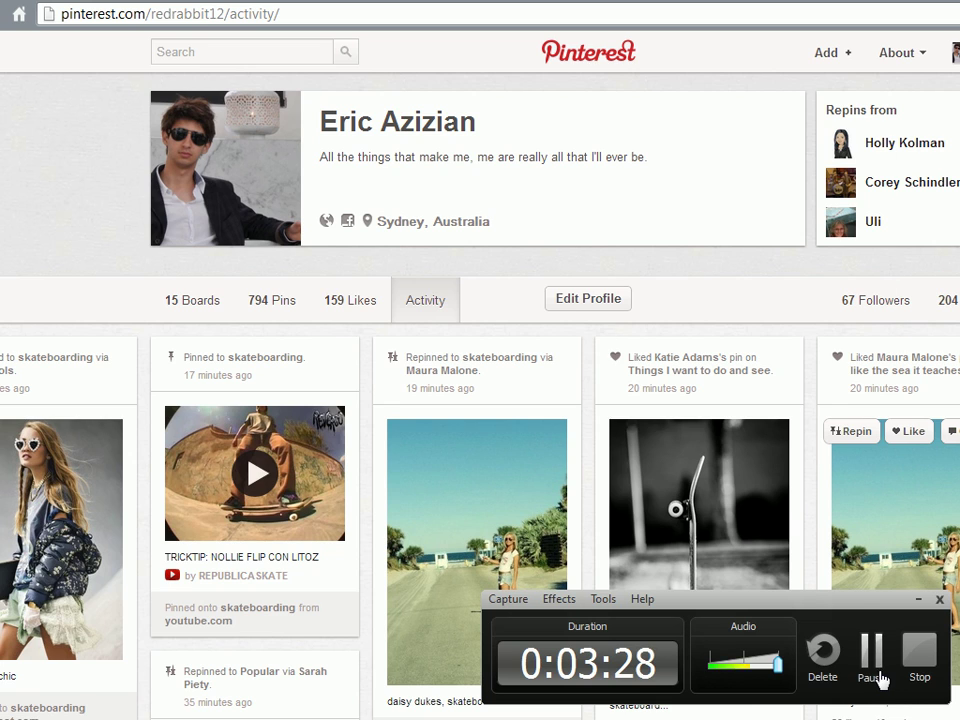
- Close the Schedule window and refresh the Pinterest activity page to examine the latest repins
left_click(872, 652)
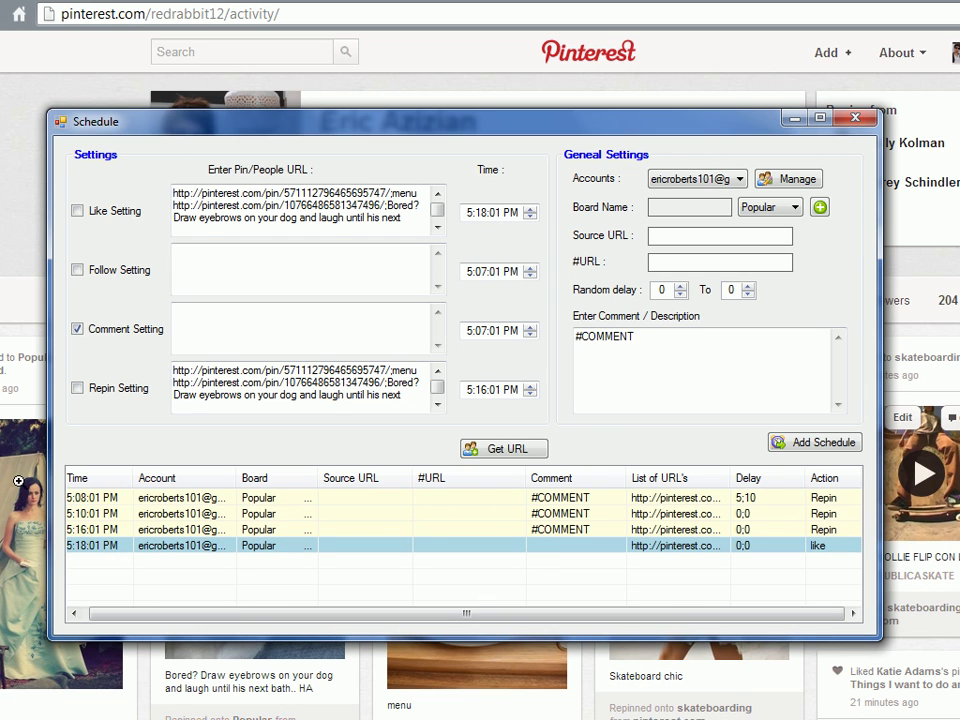
key("alt+F4")
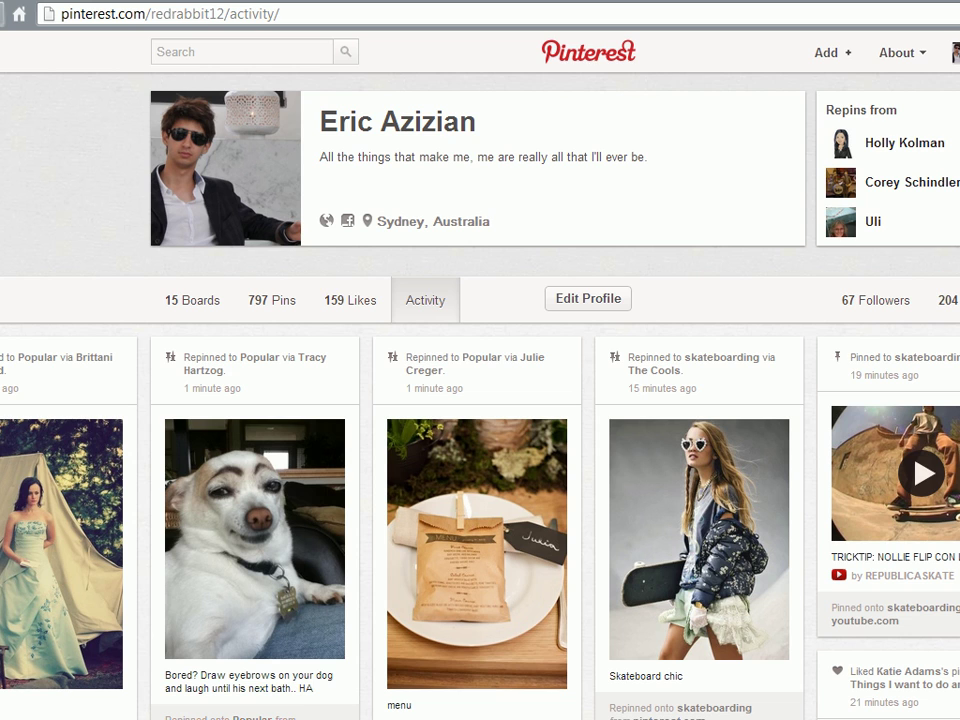
key("F5")
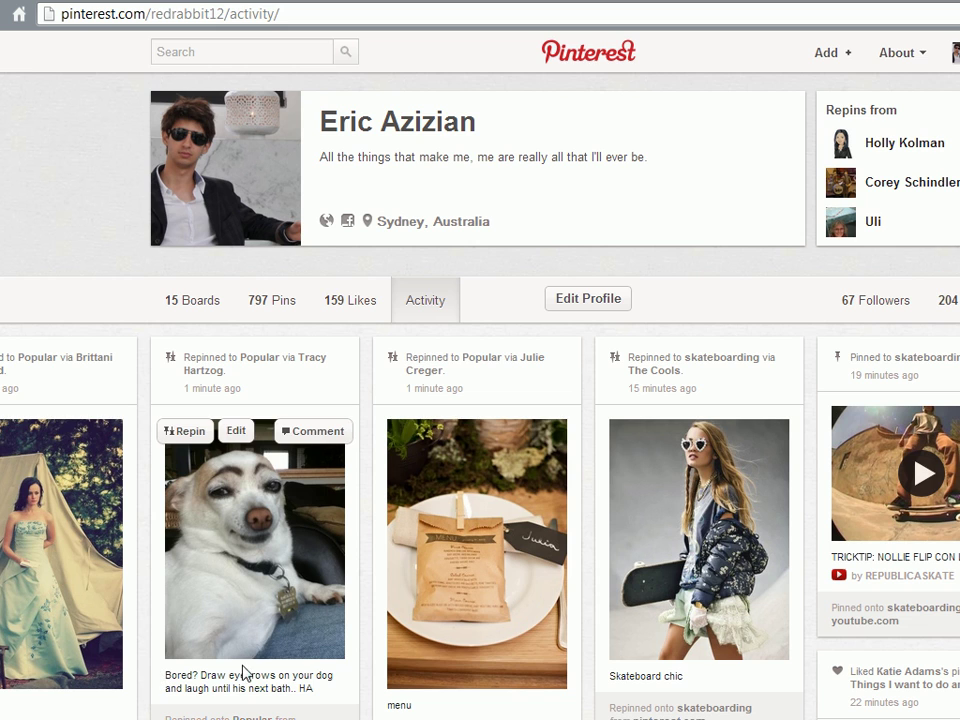
- Return to PinPioneer, reopen its Schedule window and select the like entry scheduled for 5:18:01 PM
mouse_move(180, 719)
left_click(50, 680)
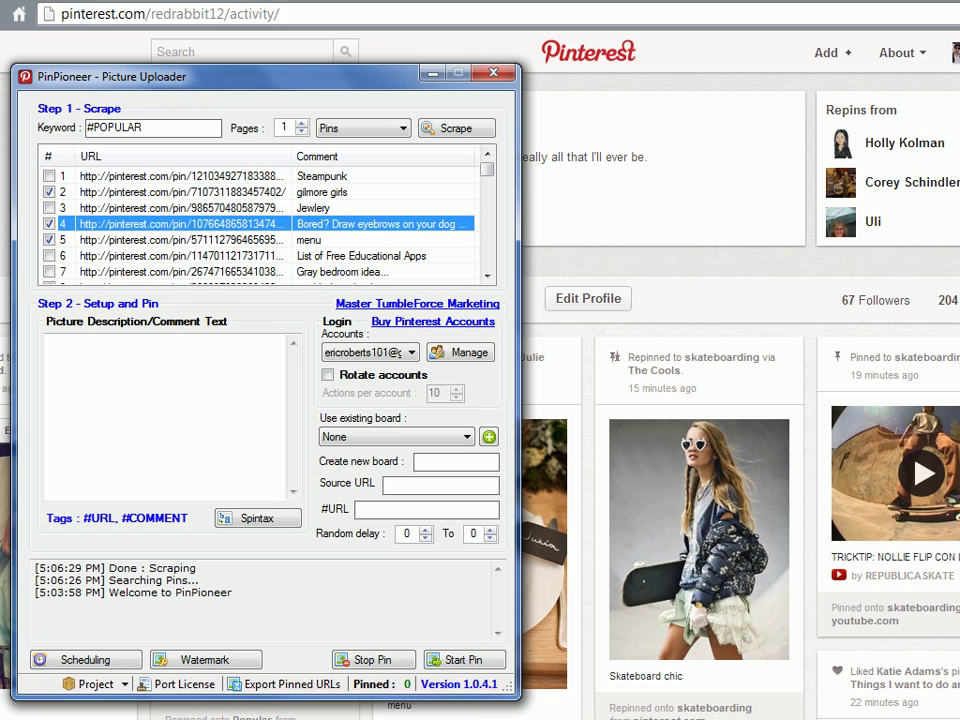
left_click(85, 659)
left_click(617, 338)
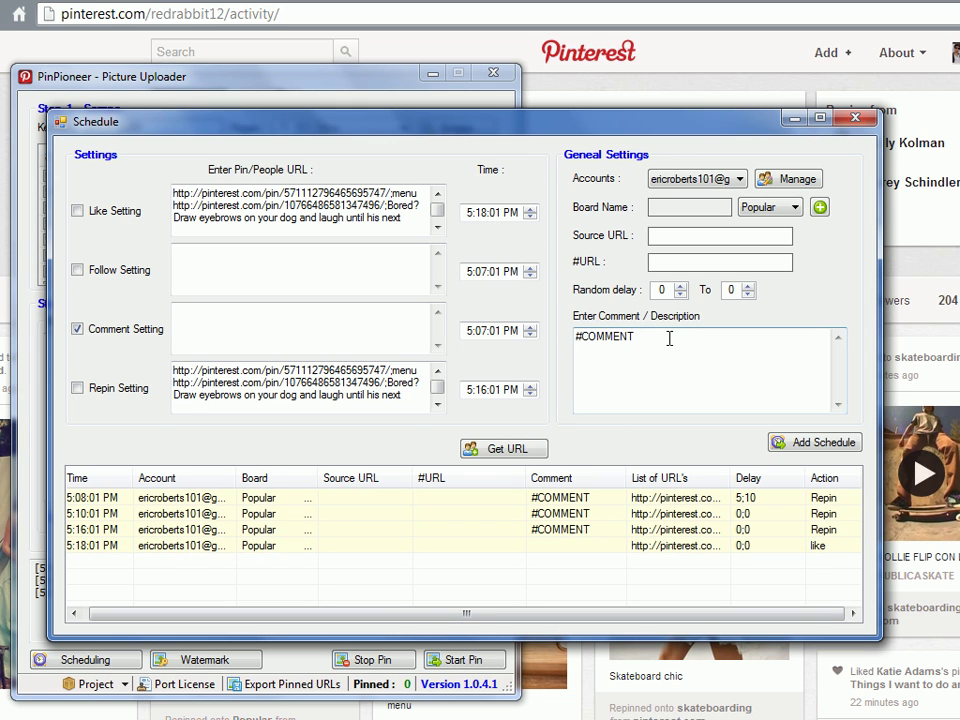
left_click(167, 547)
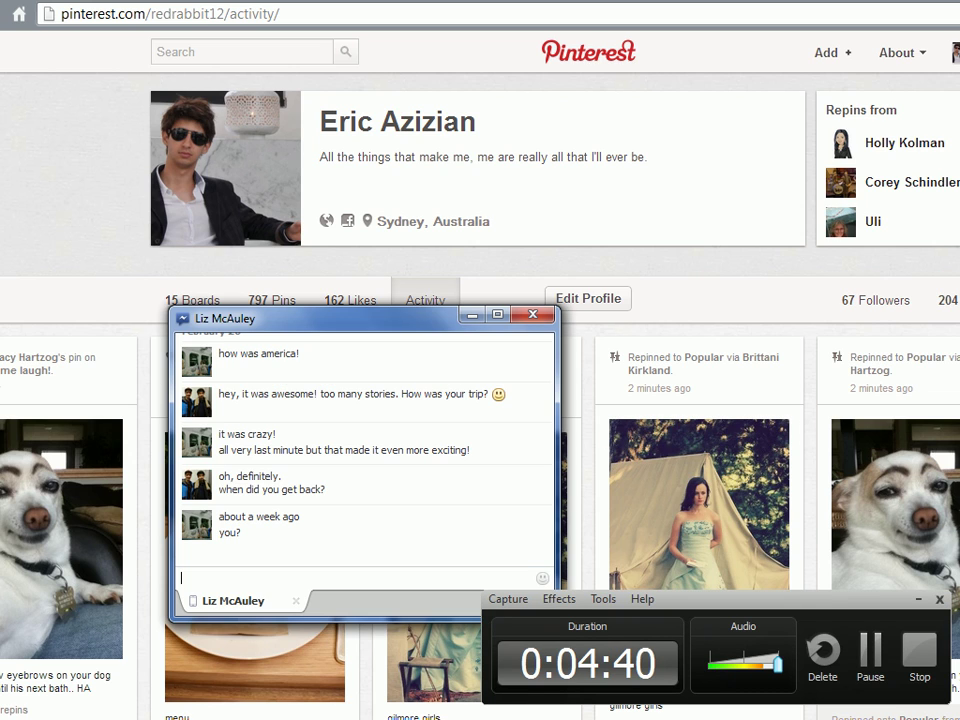
- Minimize the chat window, return to PinPioneer's Schedule window and disable the Comment setting
left_click(472, 314)
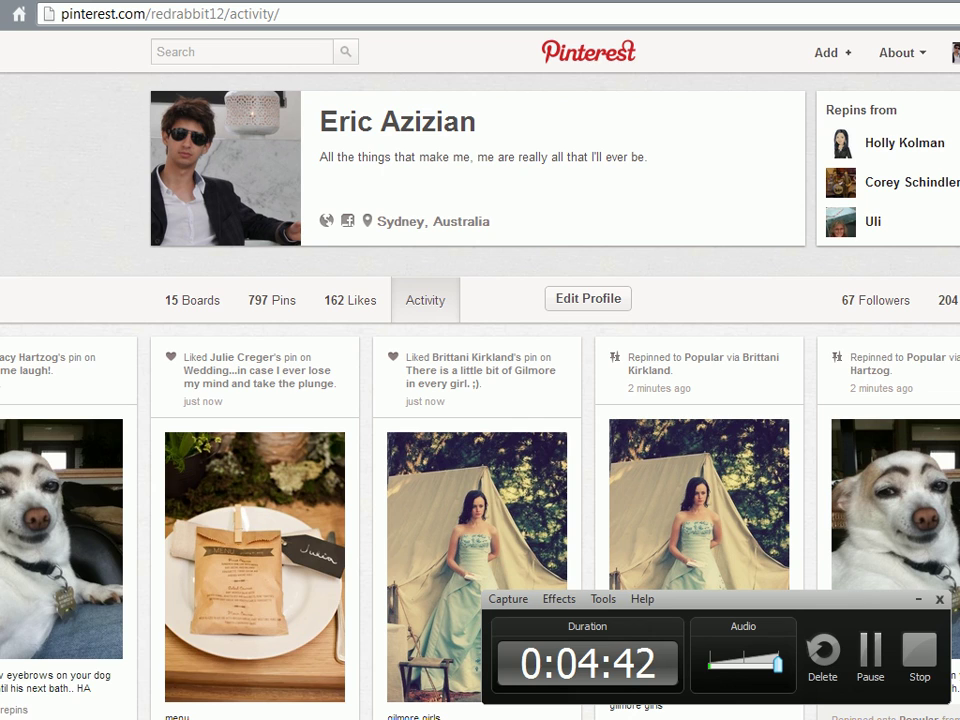
left_click(266, 712)
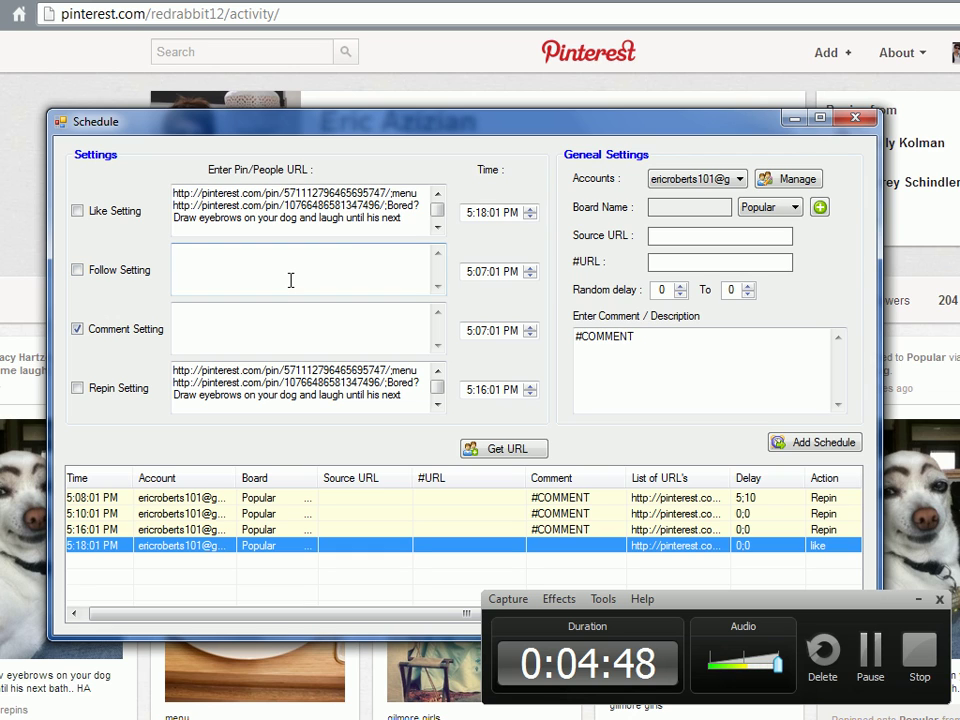
left_click(79, 329)
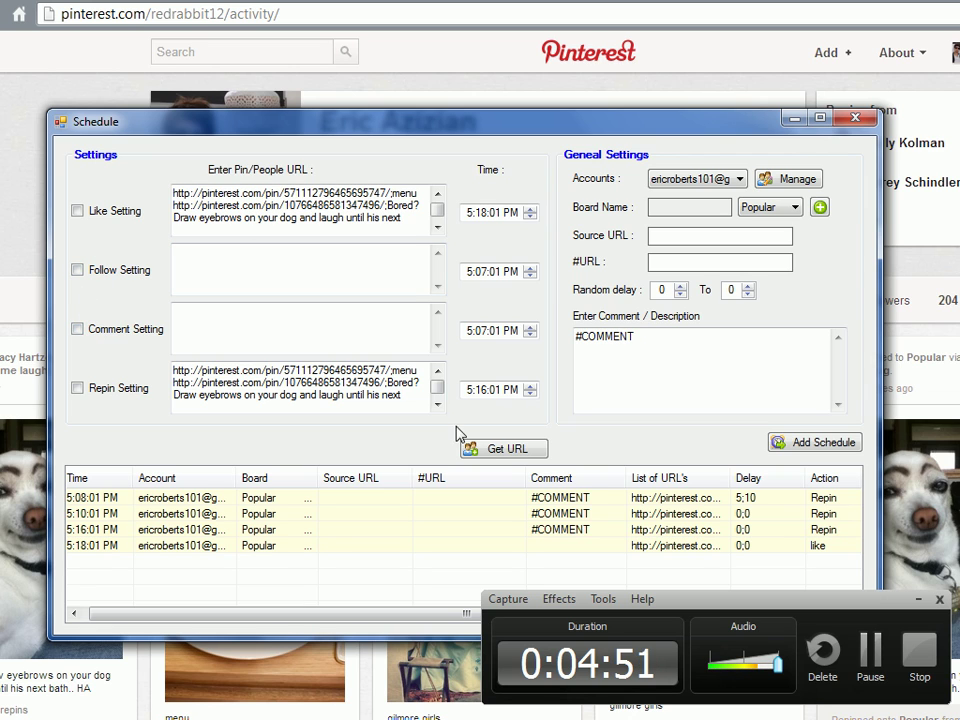
- Open the URL scraper from the Schedule window and scrape People results for the keyword skateboarding
left_click(489, 447)
left_click(300, 90)
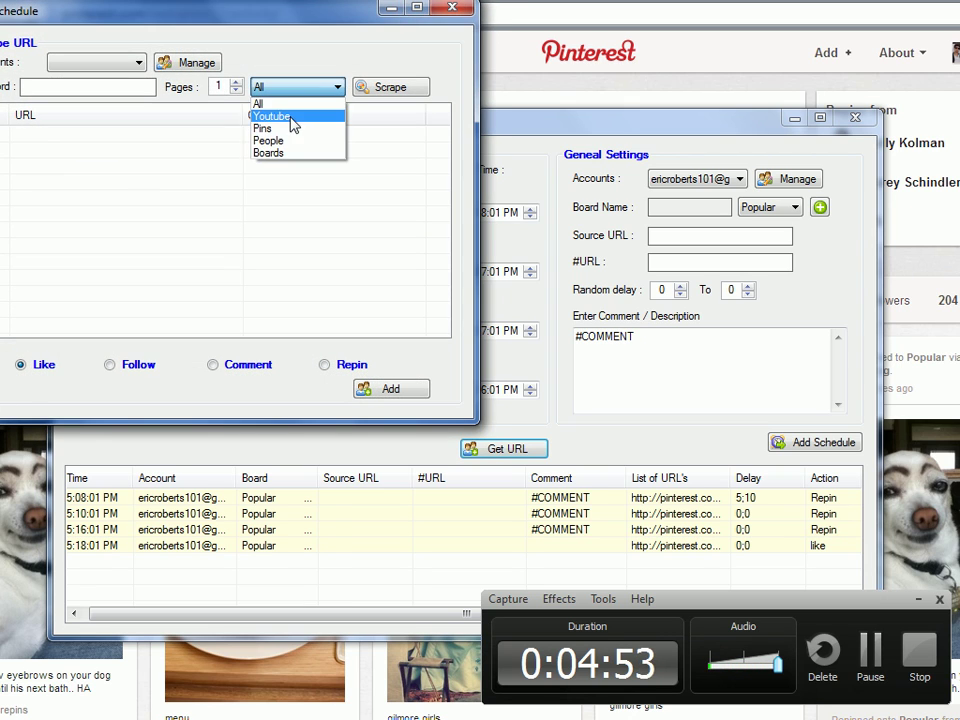
left_click(288, 141)
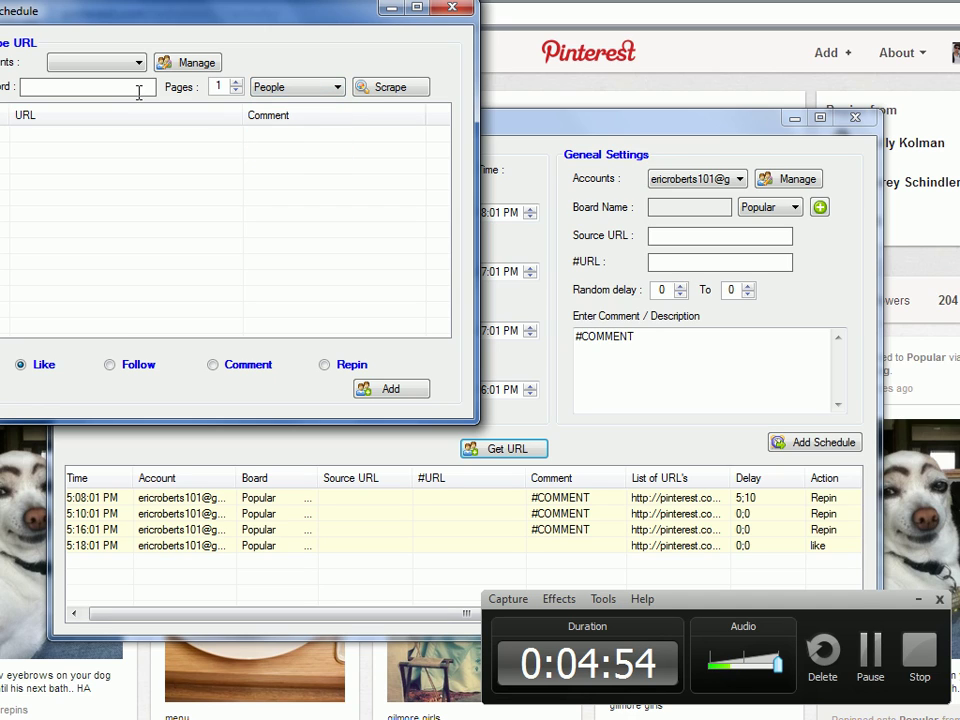
left_click(135, 88)
type("skateboarding")
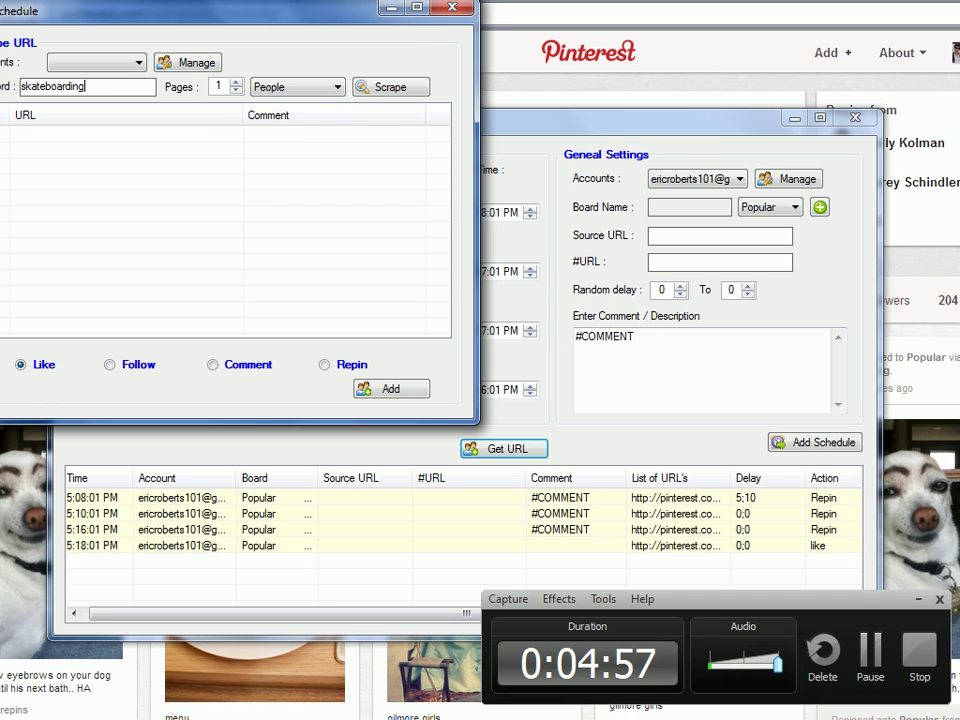
left_click(420, 90)
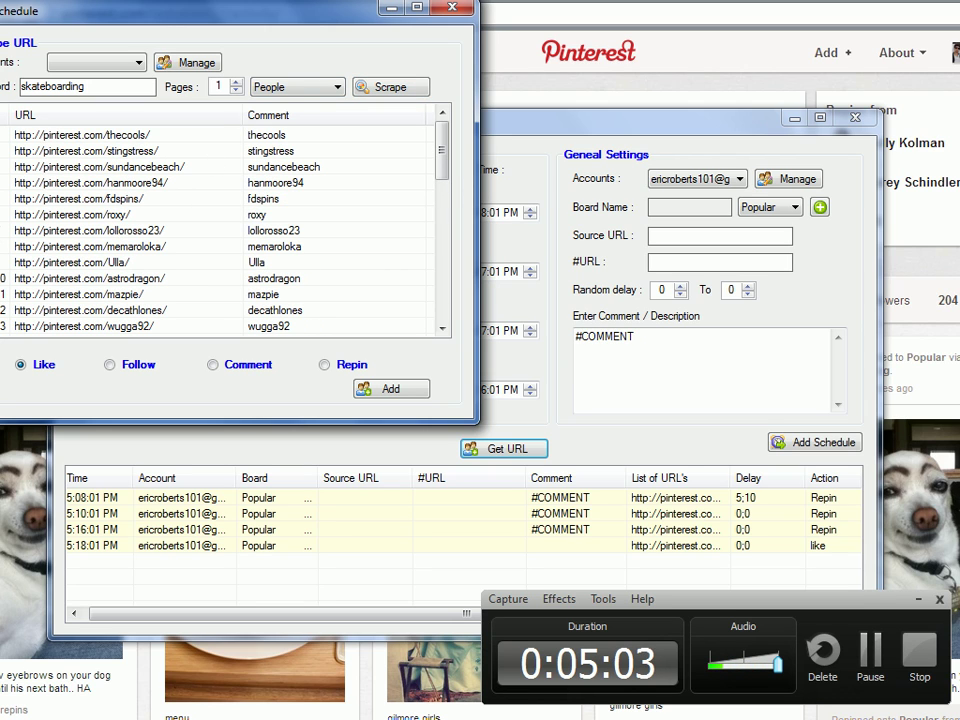
- Add the first three scraped profiles to the schedule's Follow list
left_click(45, 167)
left_click(110, 365)
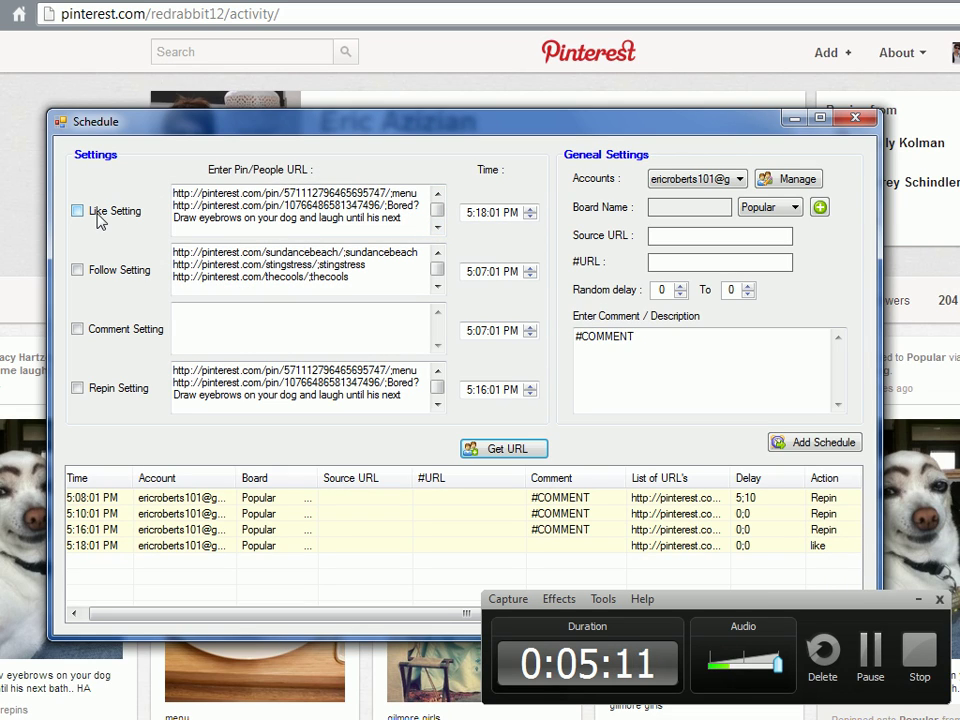
- Enable the Follow setting, set its time to 5:20:01 PM and add the follow action to the schedule
left_click(77, 270)
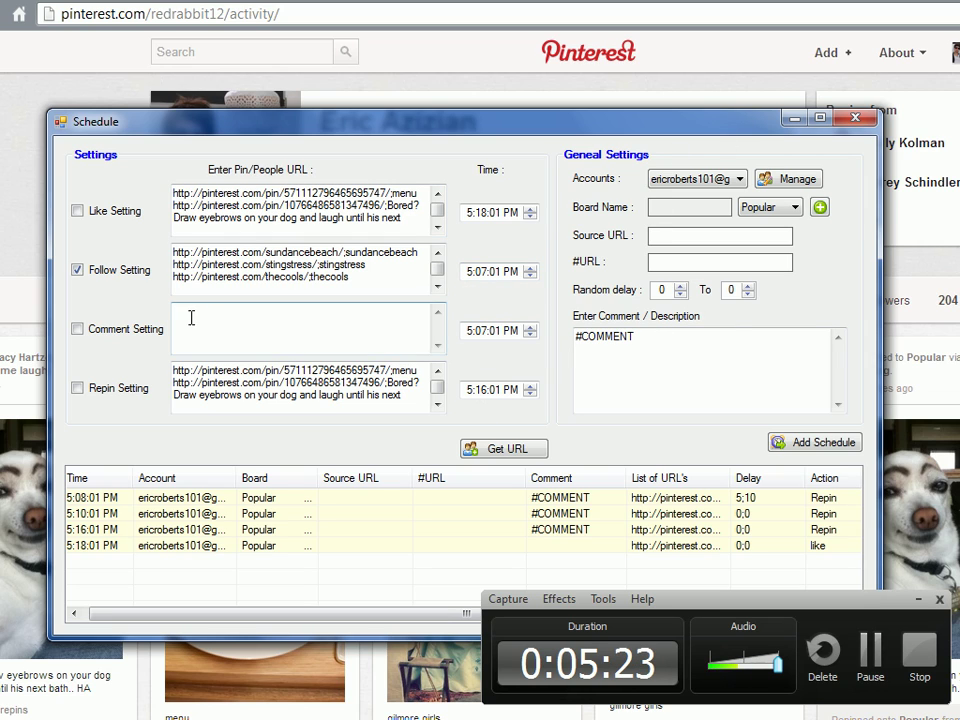
right_click(485, 271)
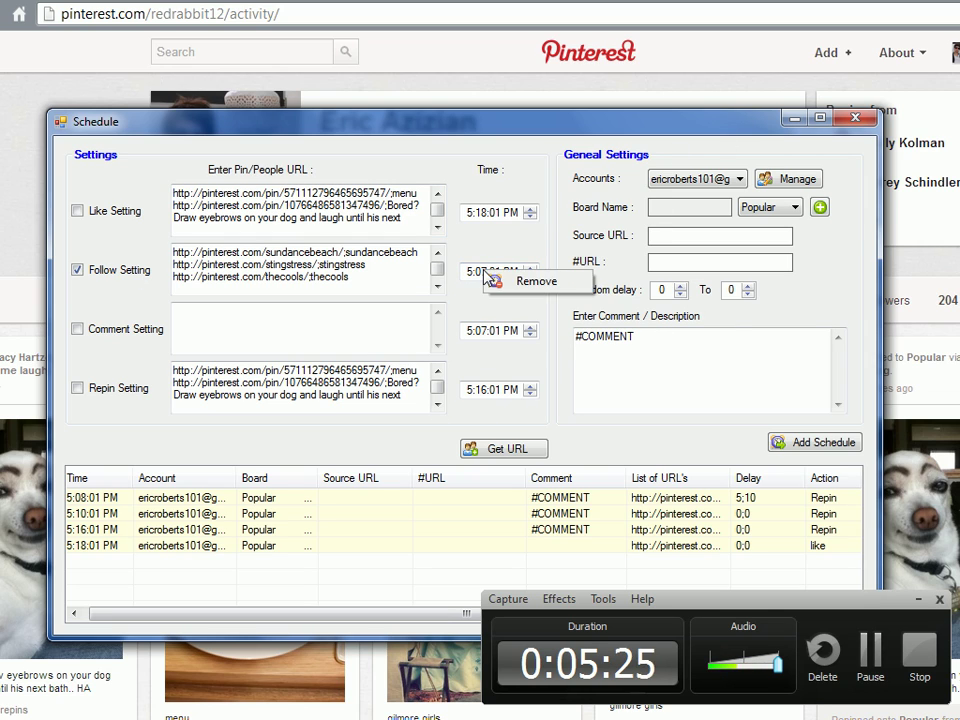
left_click(480, 271)
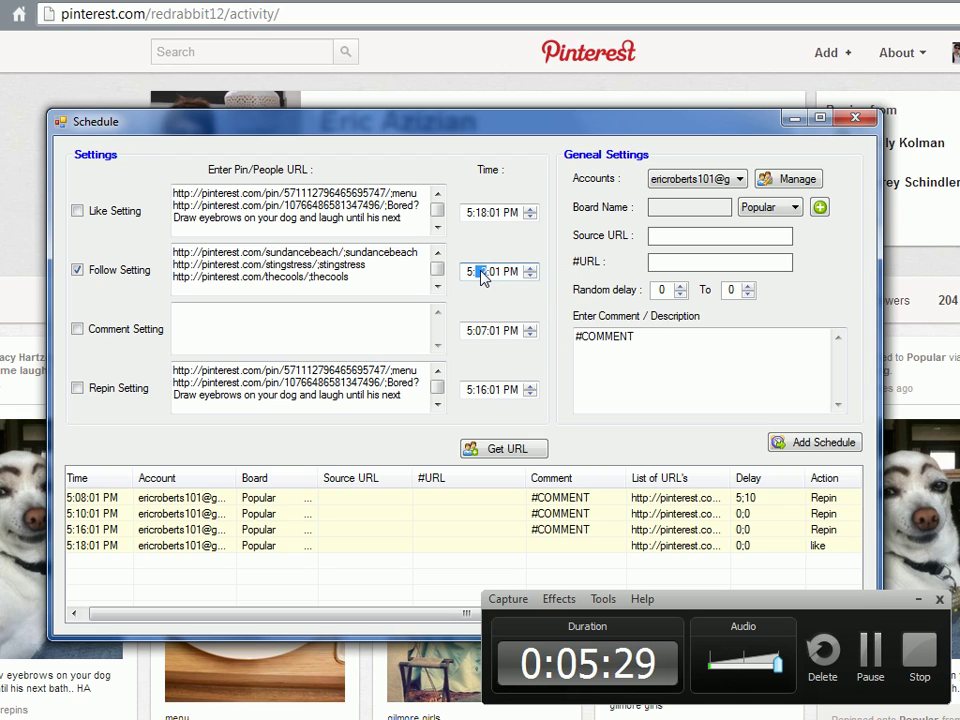
left_click(797, 448)
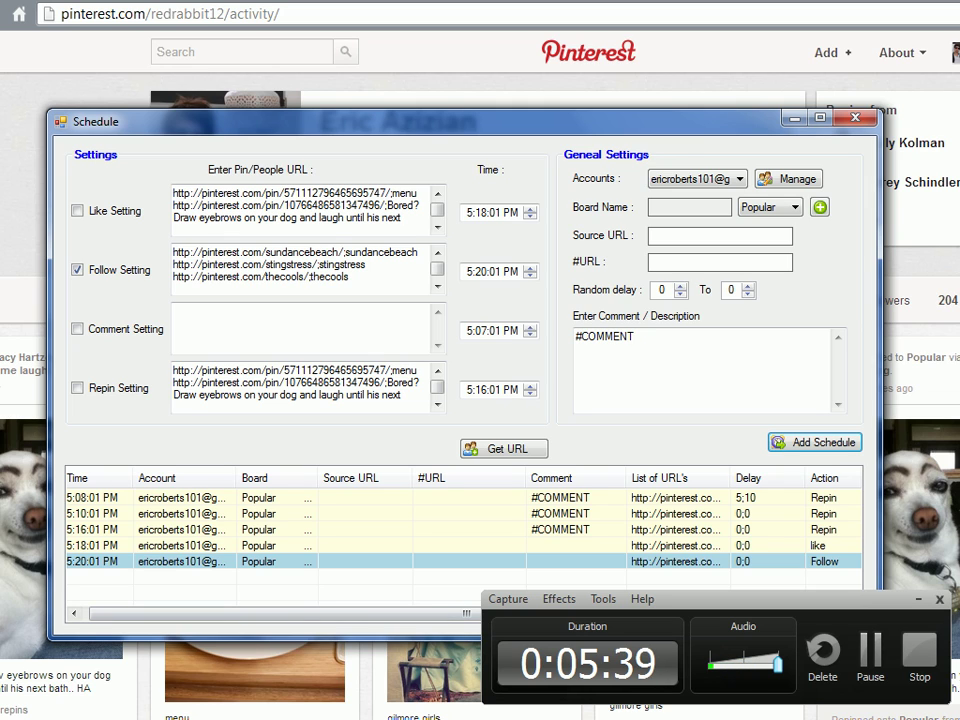
left_click(868, 680)
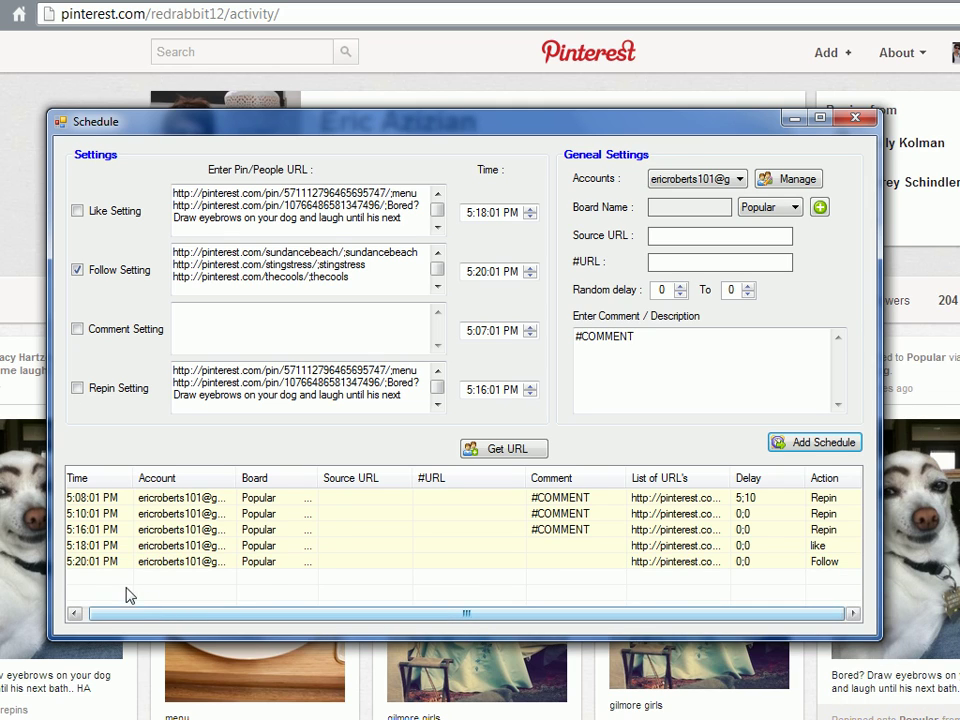
- Check the follow entry in the schedule table and bring PinPioneer's Schedule window back to the front
left_click(422, 563)
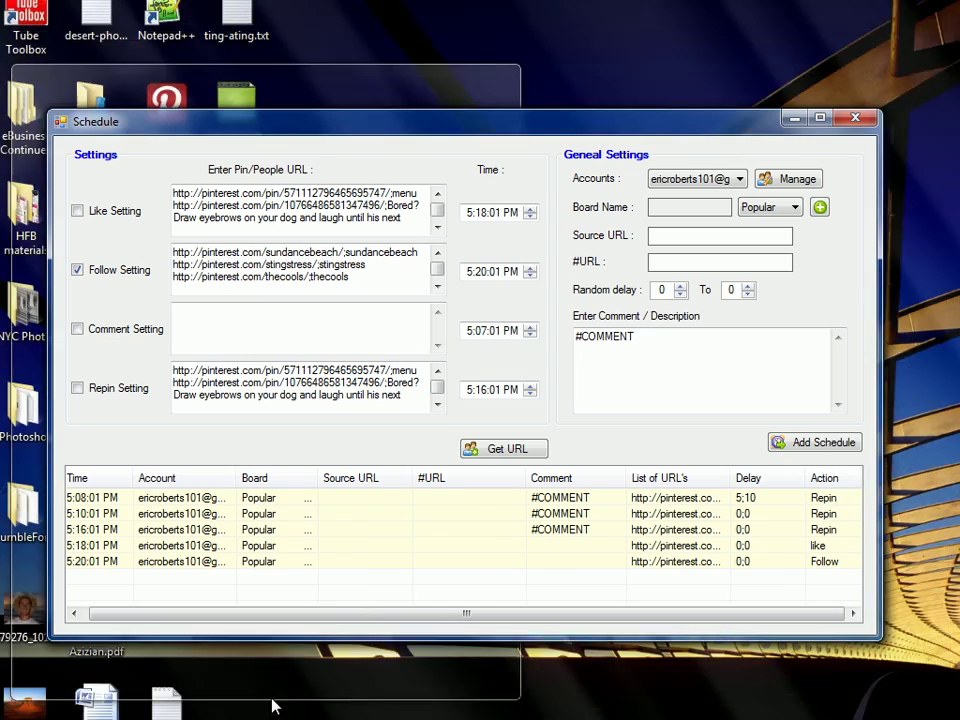
left_click(272, 702)
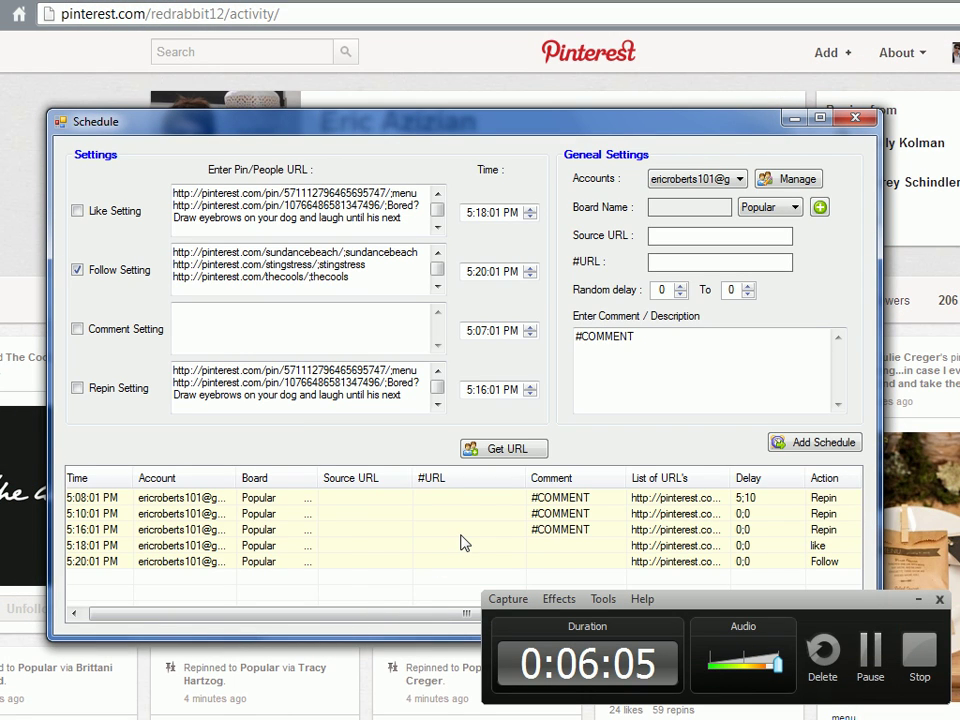